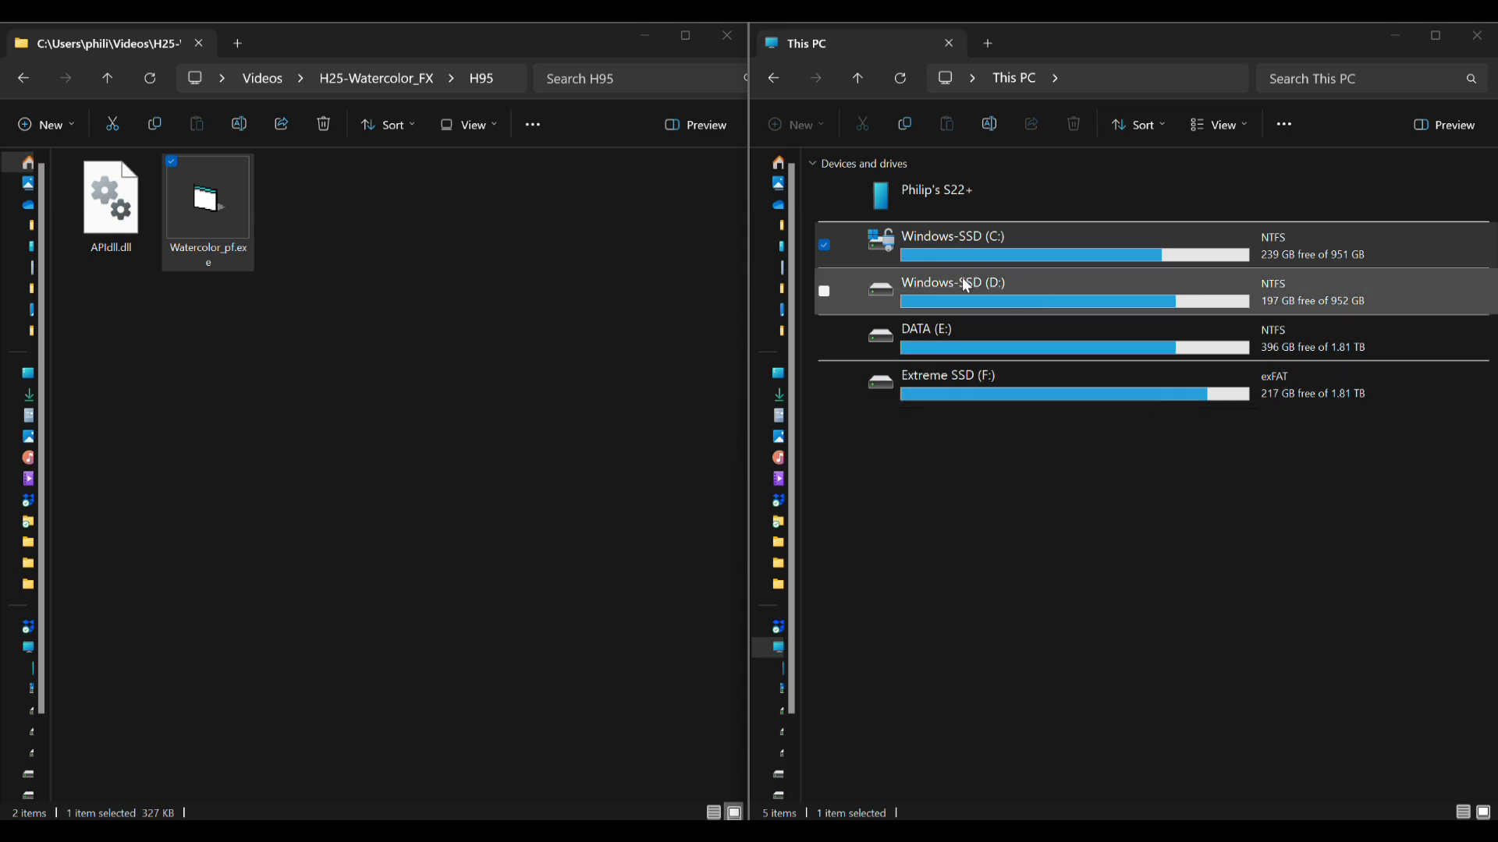
Open the Howler program folder under Program Files (x86) on the C: drive.
{"action": "double_click", "coordinate": [965, 256]}
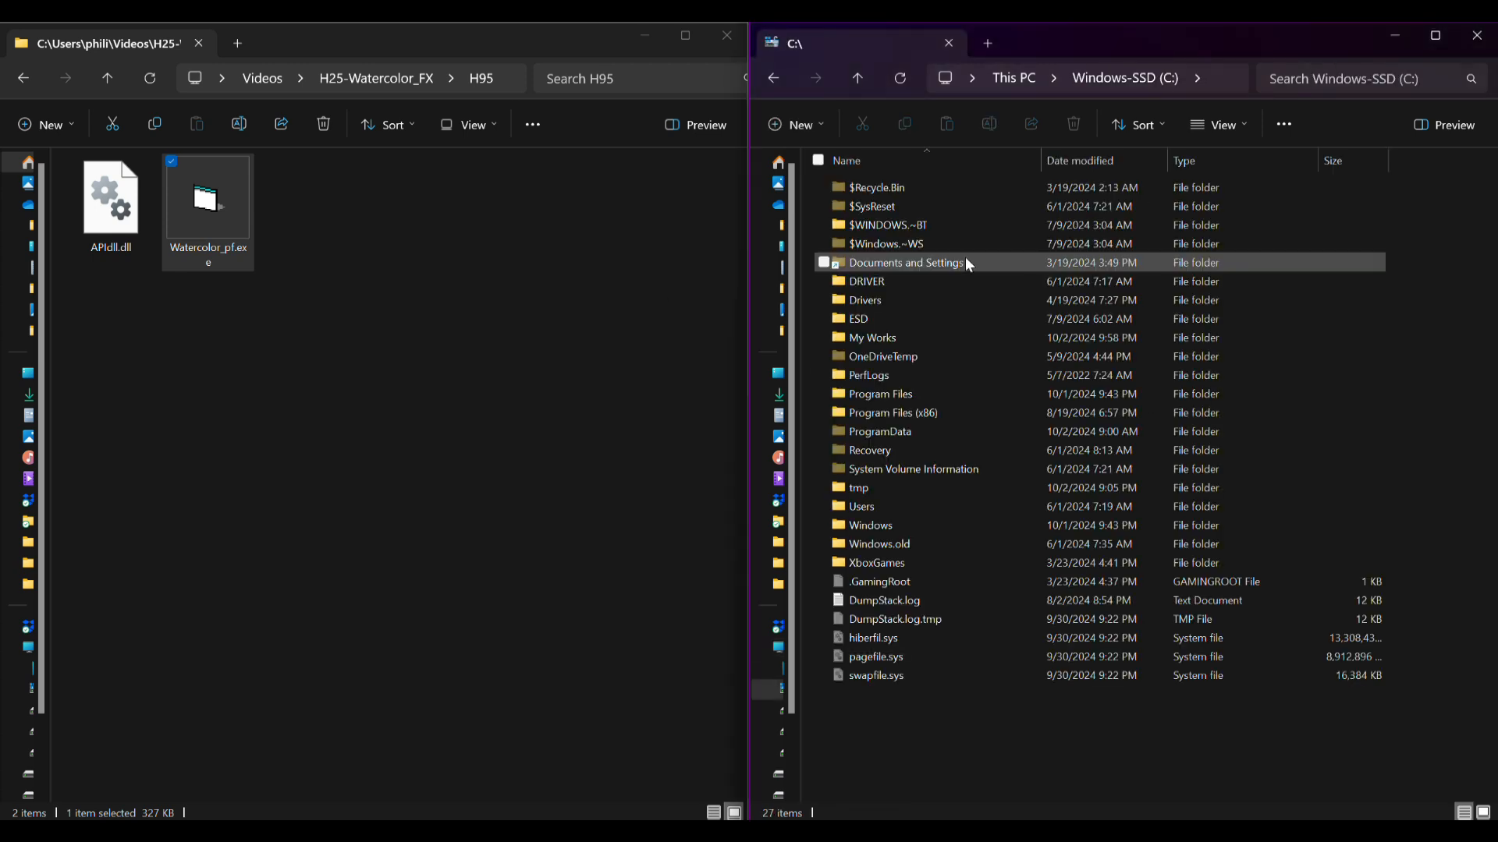
{"action": "double_click", "coordinate": [864, 414]}
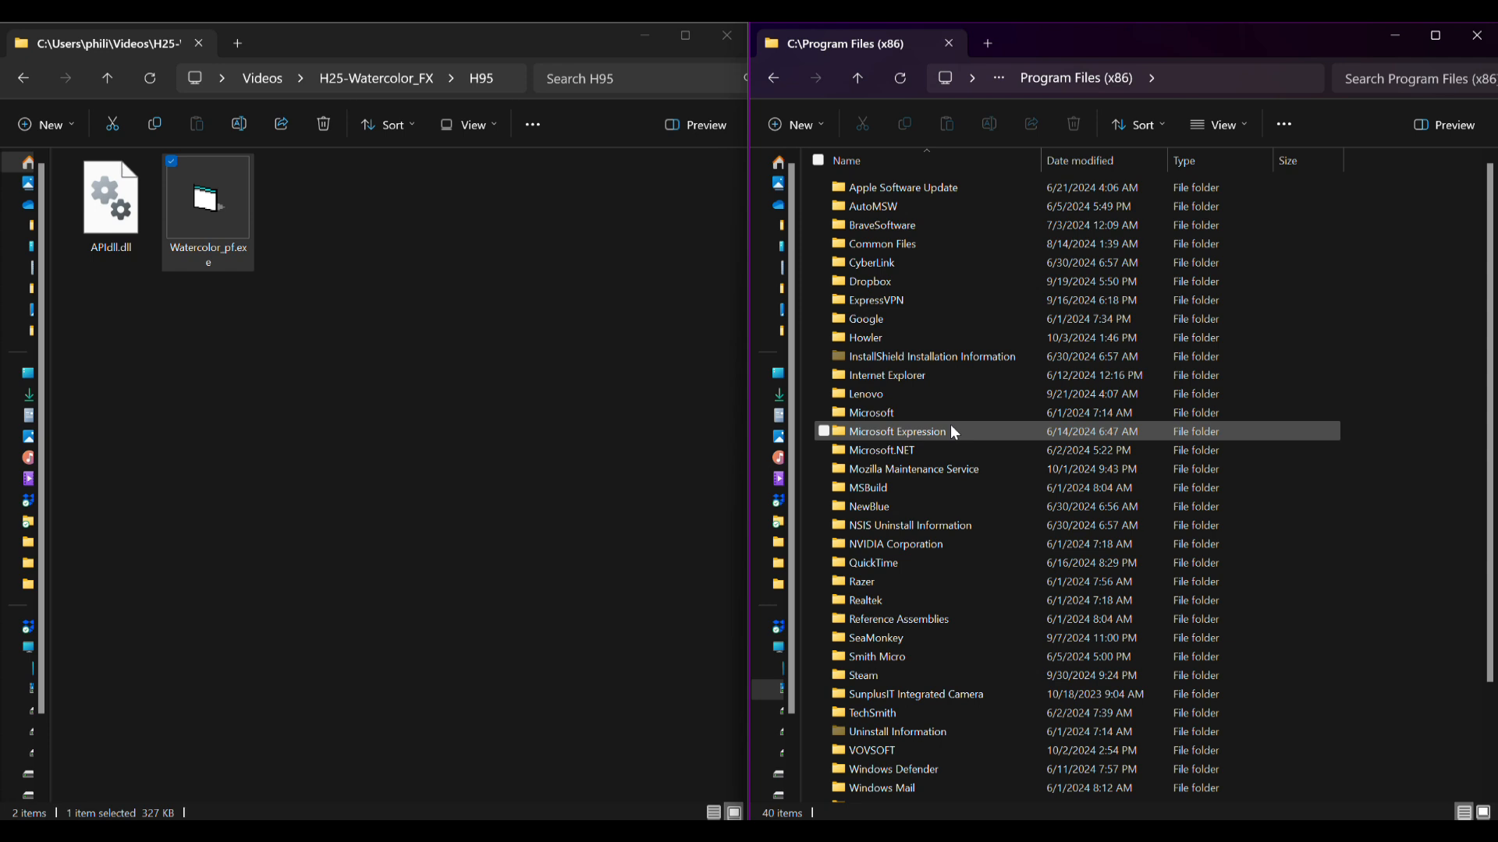
{"action": "double_click", "coordinate": [873, 337]}
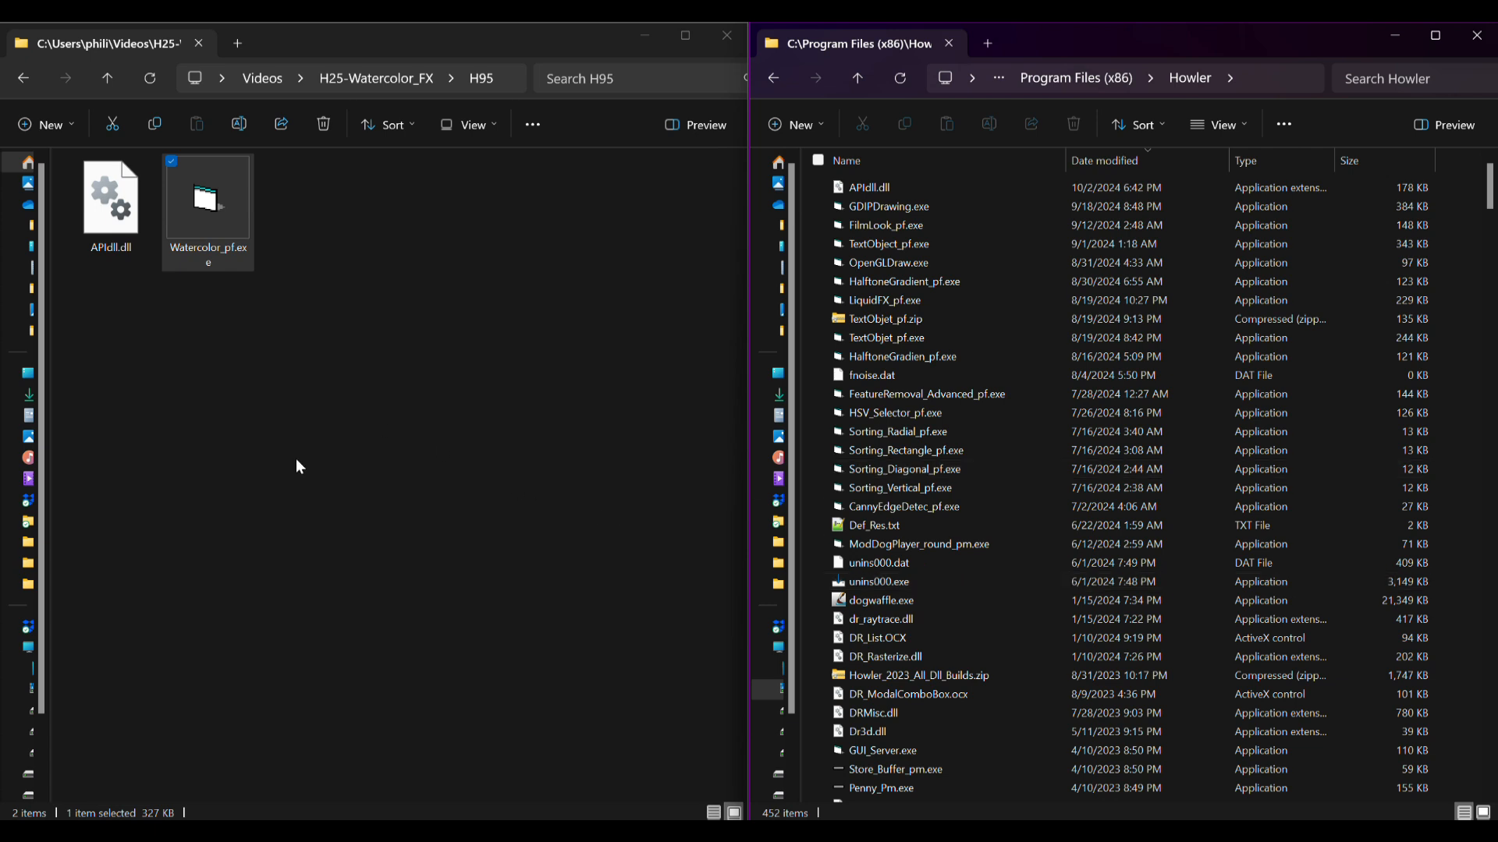
Copy APIdll.dll and Watercolor_pf.exe from the H95 folder into the Howler folder, replacing the existing APIdll.dll.
{"action": "left_click", "coordinate": [125, 204]}
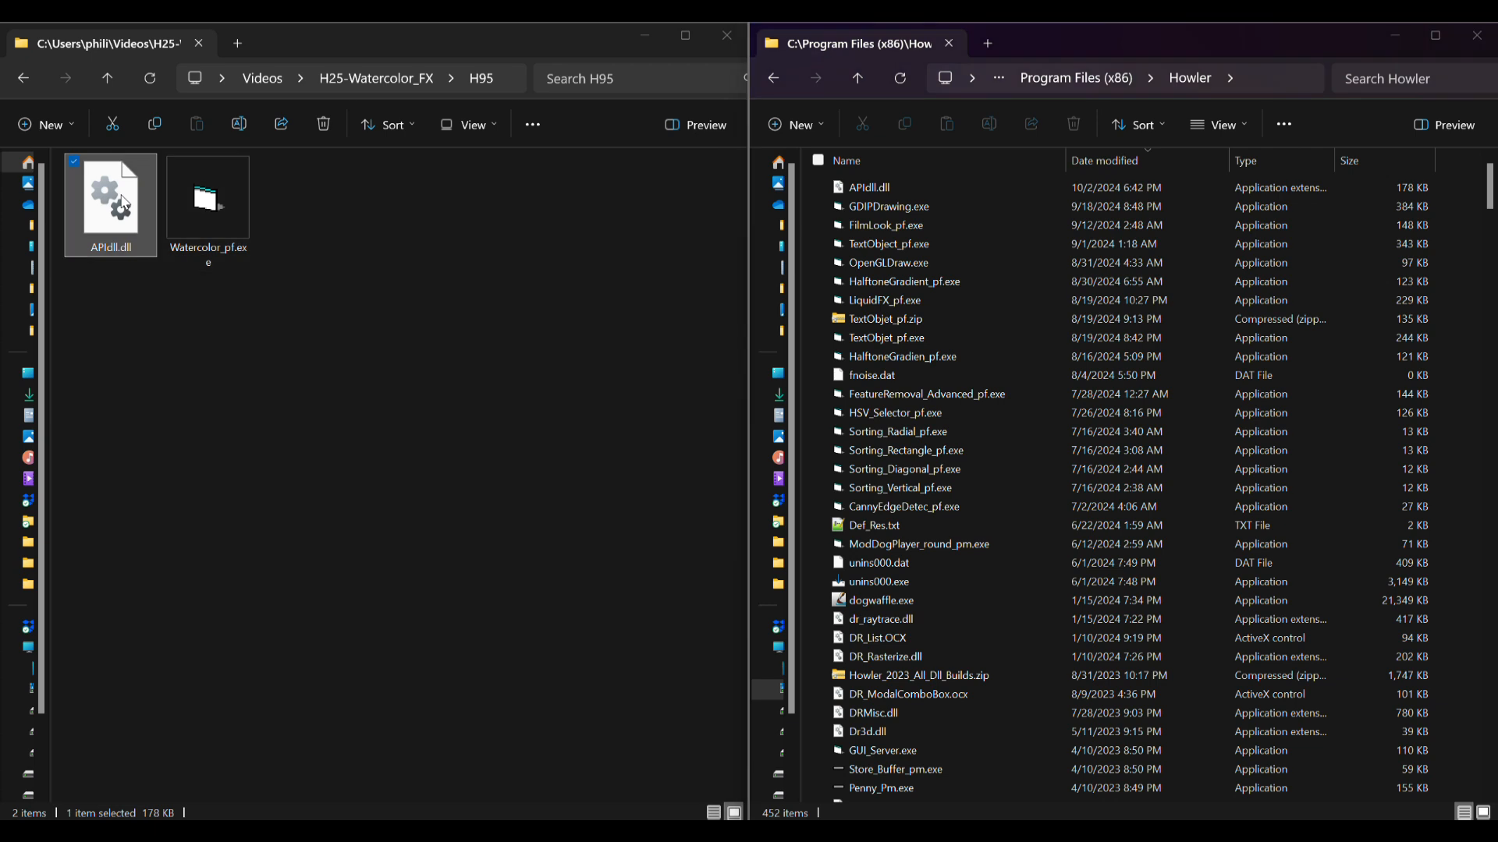
{"action": "left_click_drag", "start_coordinate": [293, 312], "coordinate": [117, 207]}
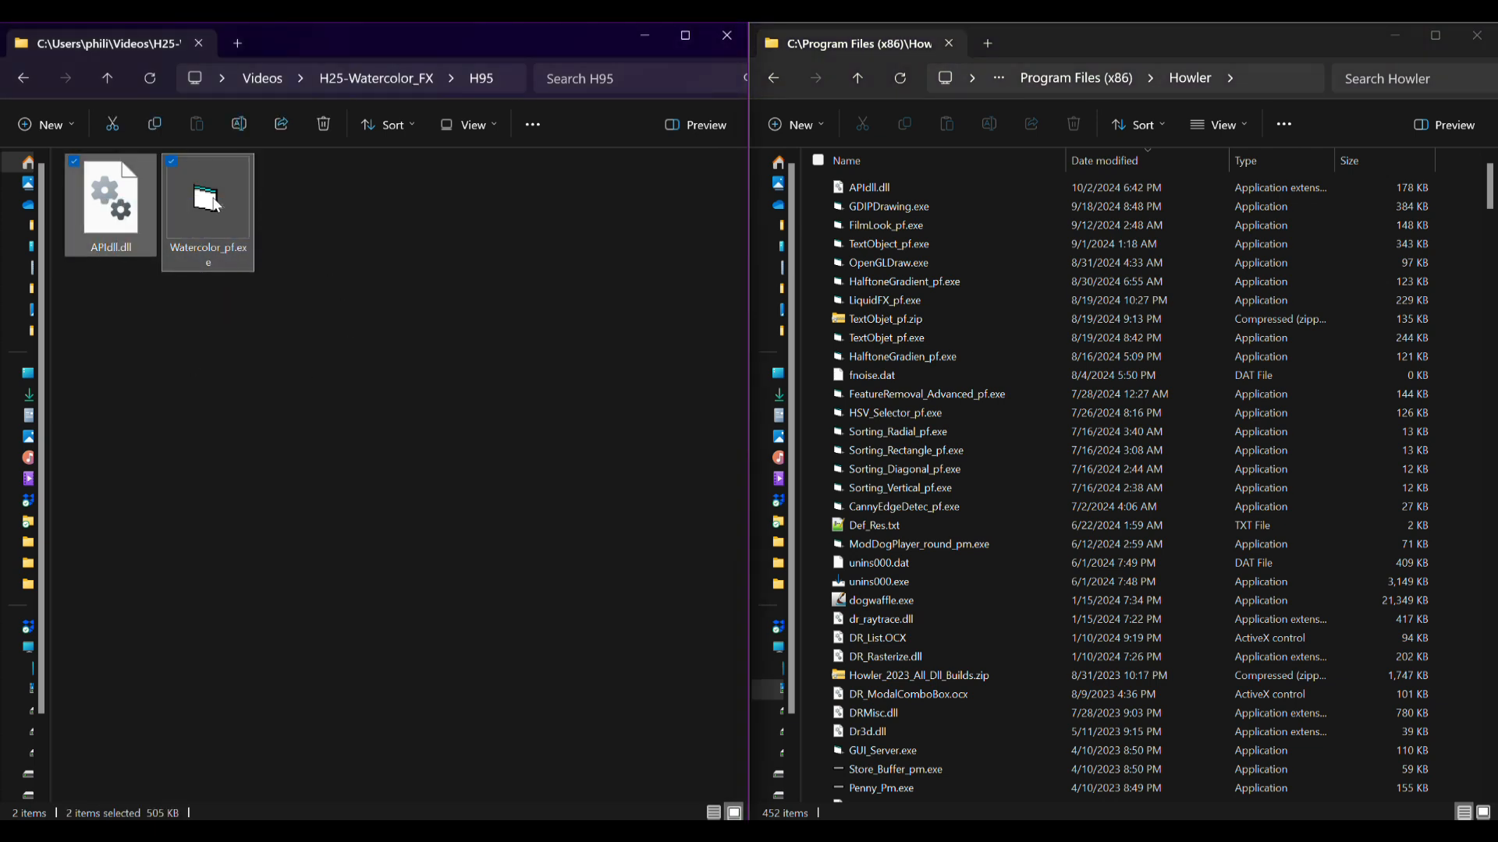
{"action": "left_click_drag", "start_coordinate": [199, 206], "coordinate": [1132, 365]}
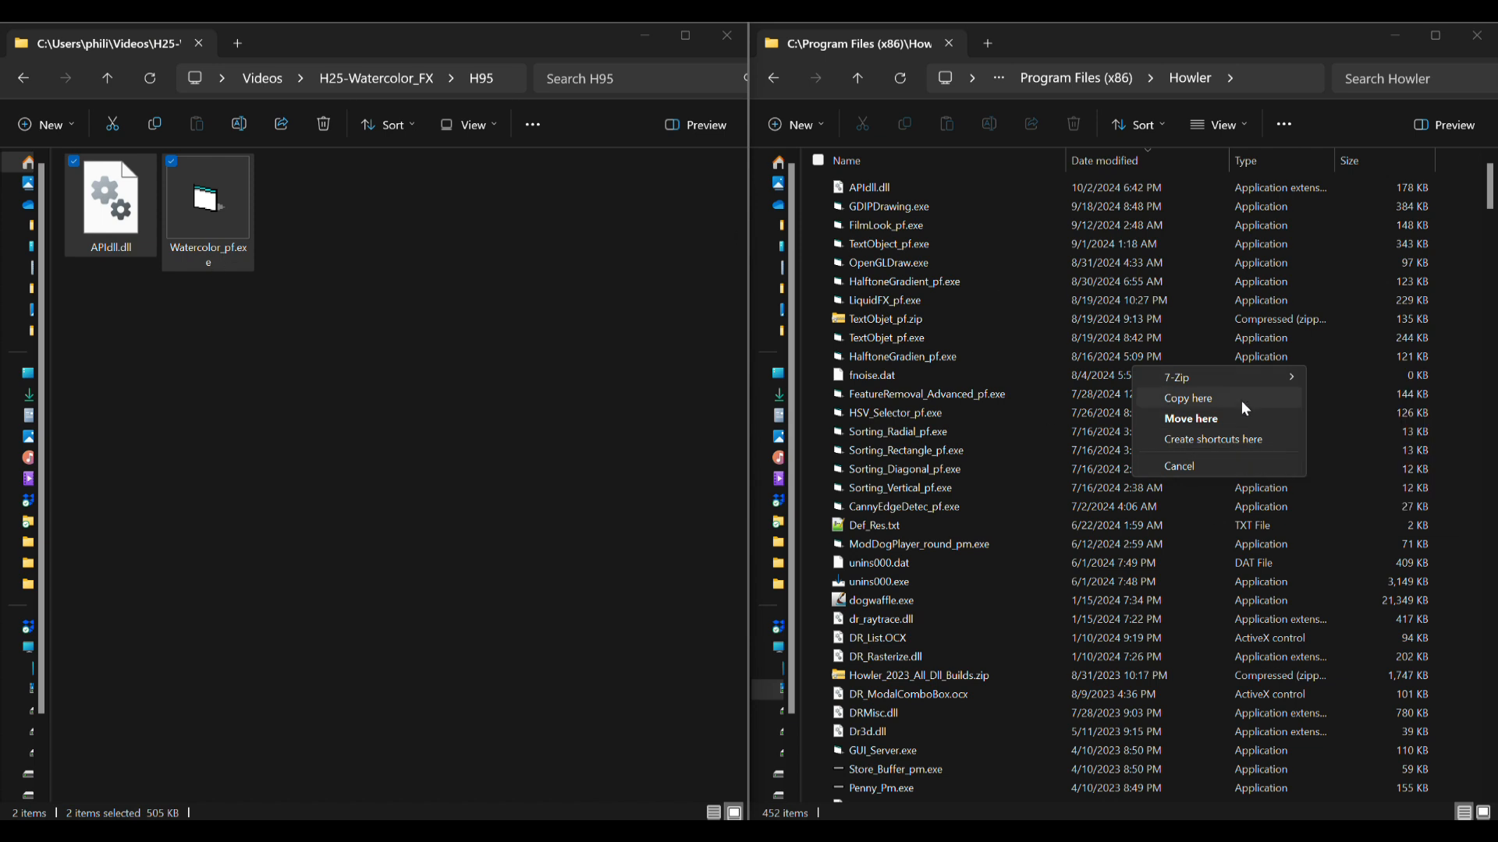
{"action": "left_click", "coordinate": [1199, 401]}
{"action": "left_click_drag", "start_coordinate": [703, 273], "coordinate": [601, 294]}
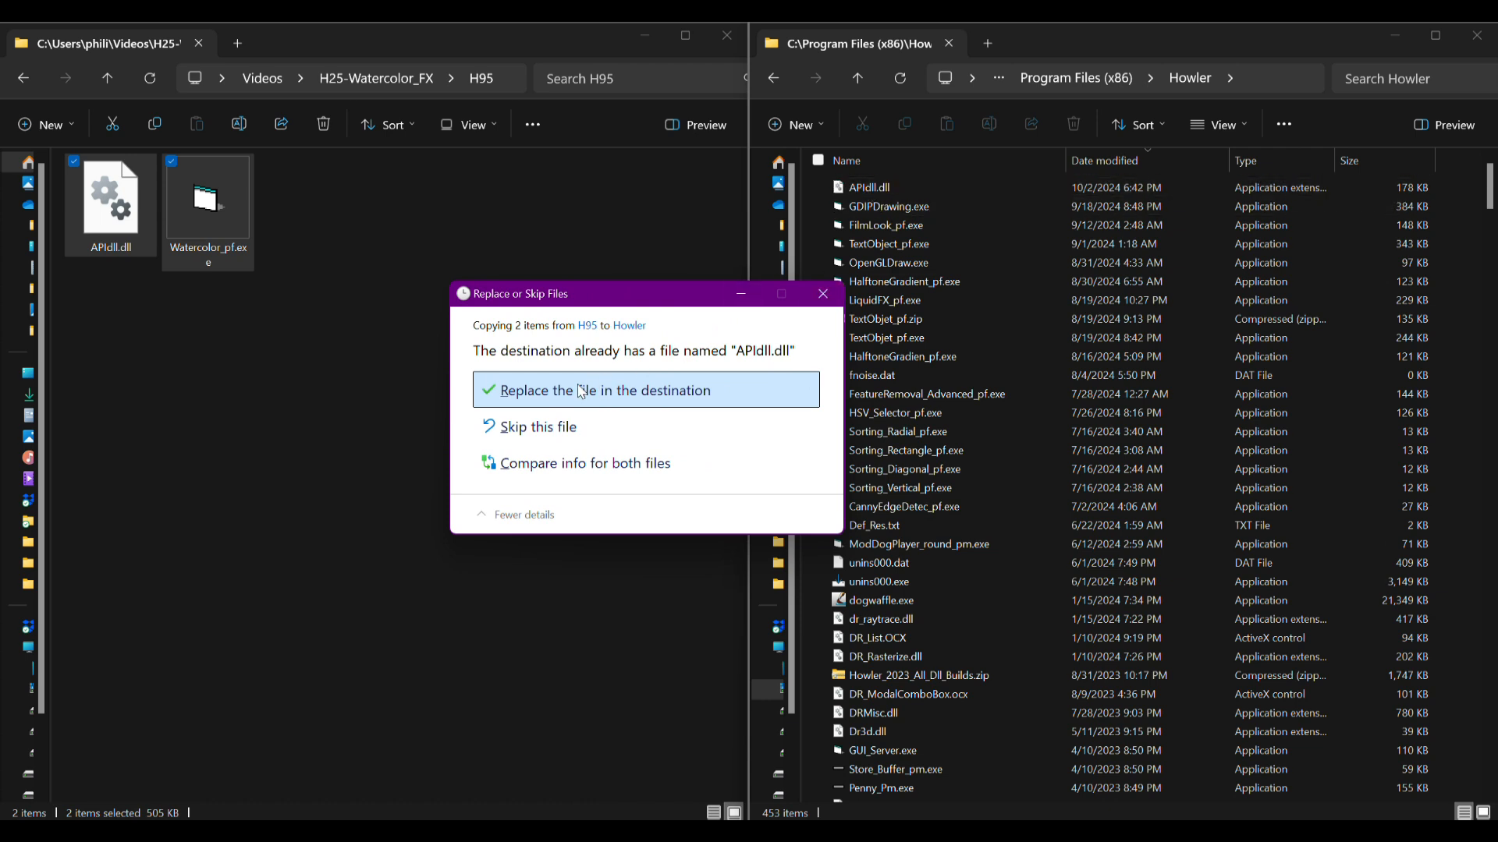
{"action": "left_click", "coordinate": [545, 400]}
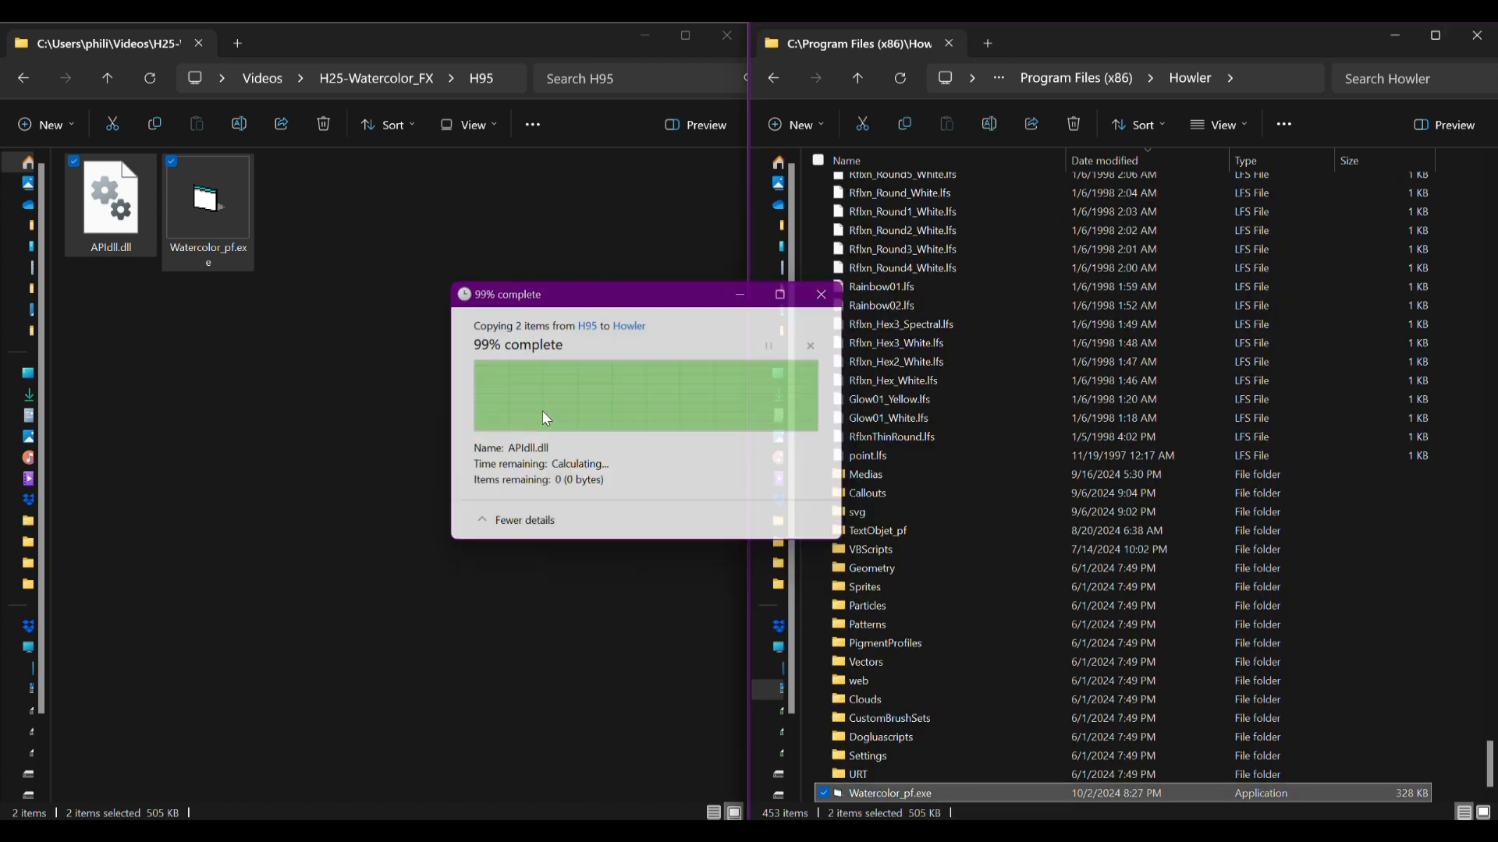
Sort the Howler folder by date modified, newest first, and select the copied Watercolor_pf.exe.
{"action": "scroll", "coordinate": [1017, 342], "scroll_direction": "up", "scroll_amount": 20}
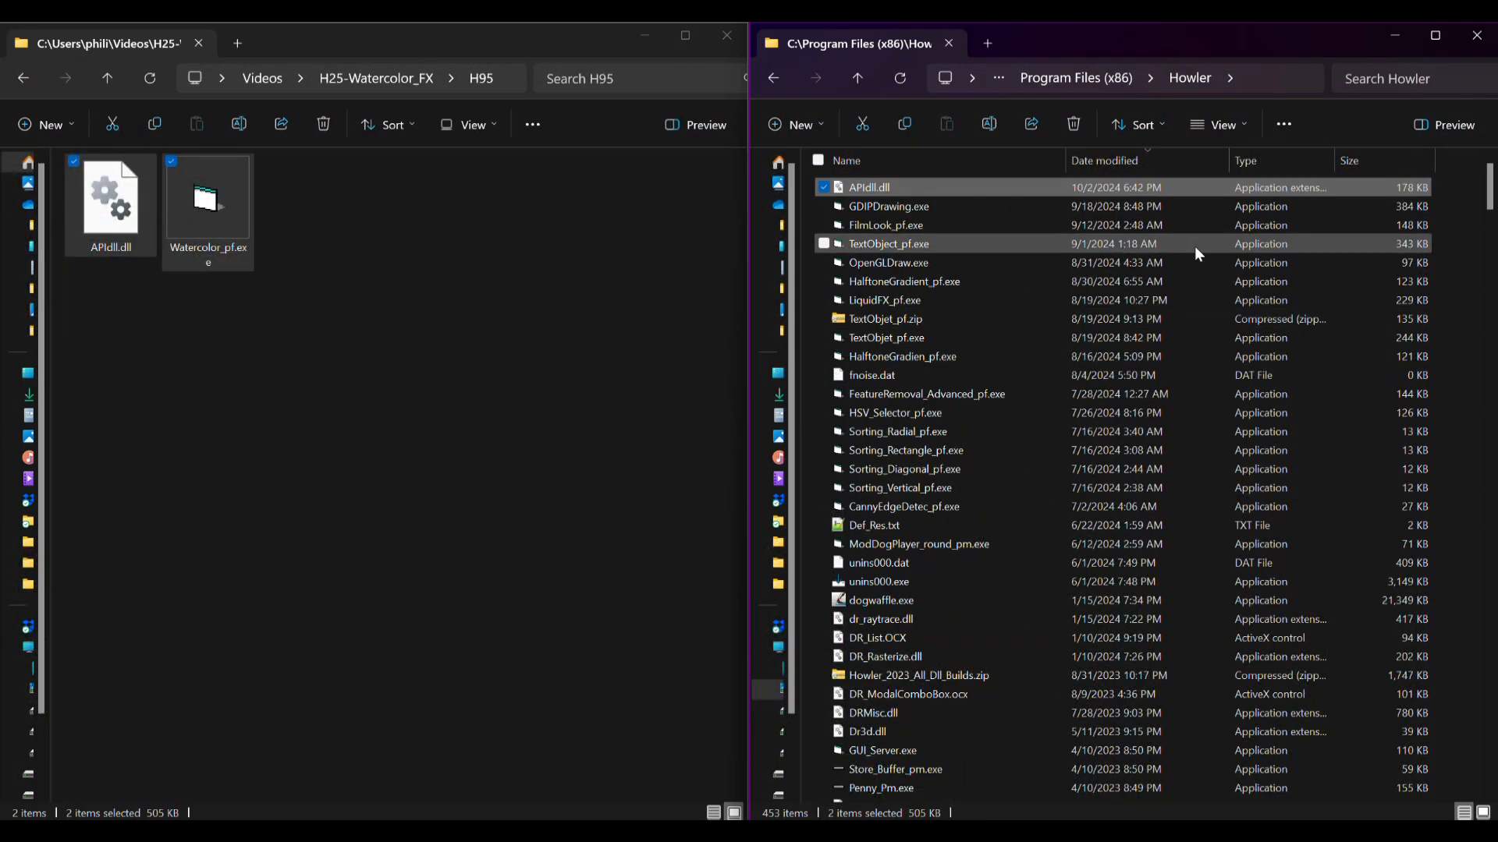
{"action": "left_click", "coordinate": [1116, 161]}
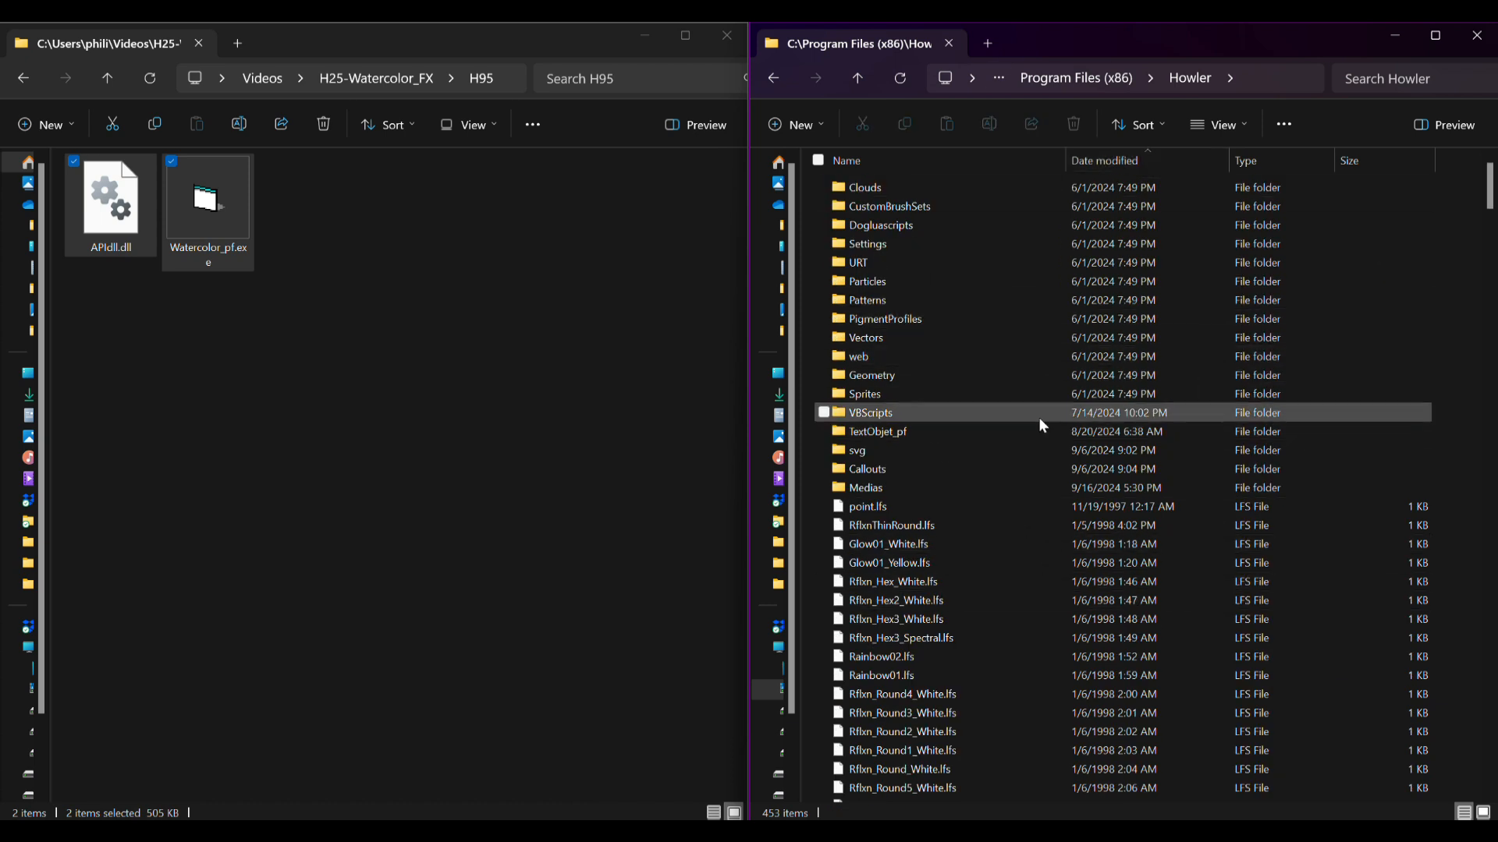
{"action": "left_click", "coordinate": [1096, 160]}
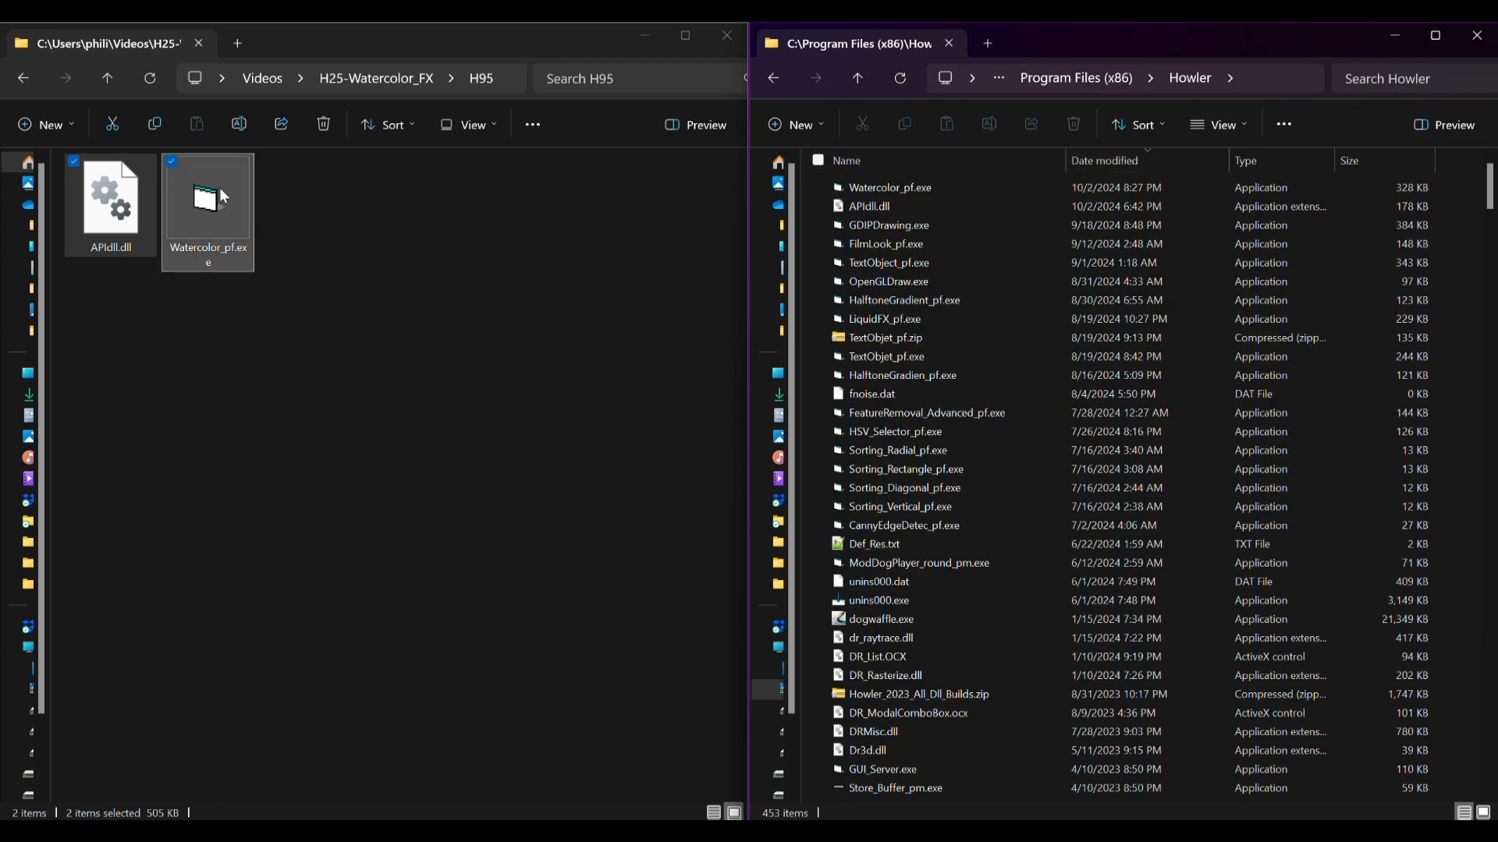
{"action": "left_click", "coordinate": [867, 187]}
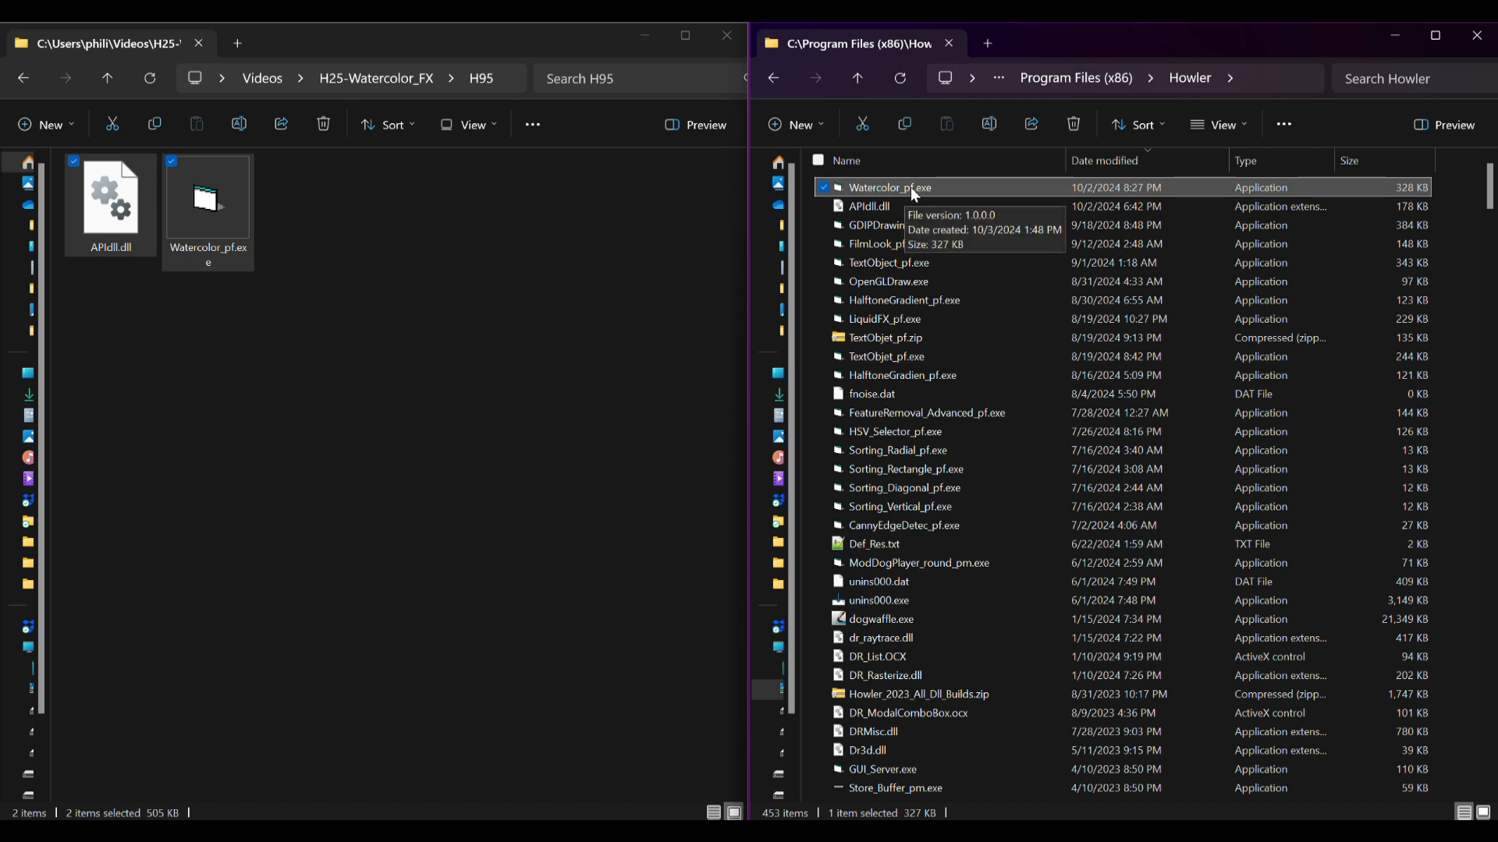
Look through the Howler folder's file list and check the copied Watercolor_pf.exe and APIdll.dll.
{"action": "left_click", "coordinate": [924, 434]}
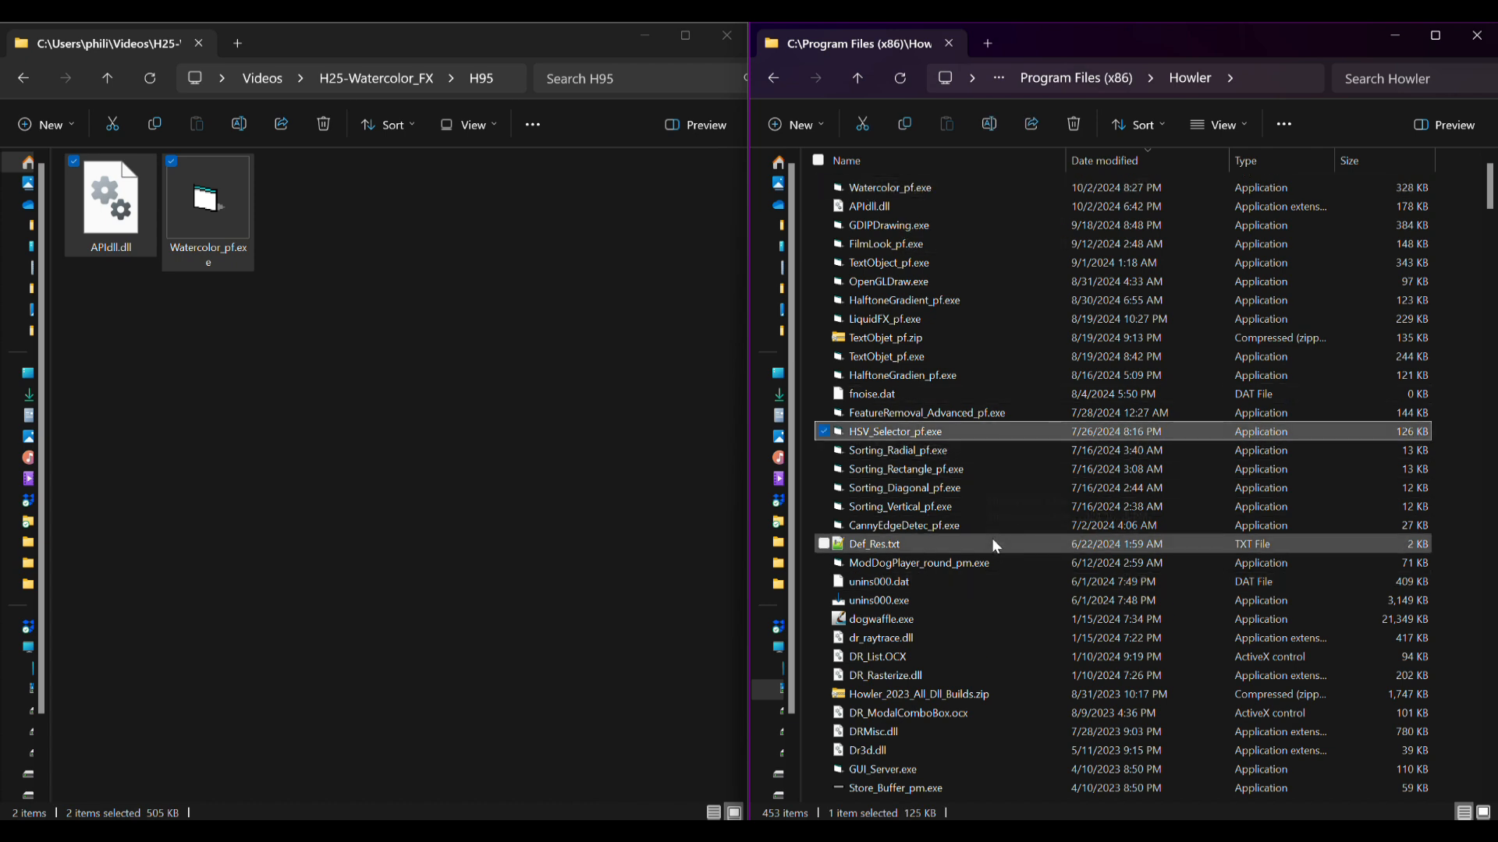
{"action": "scroll", "coordinate": [987, 608], "scroll_direction": "down", "scroll_amount": 20}
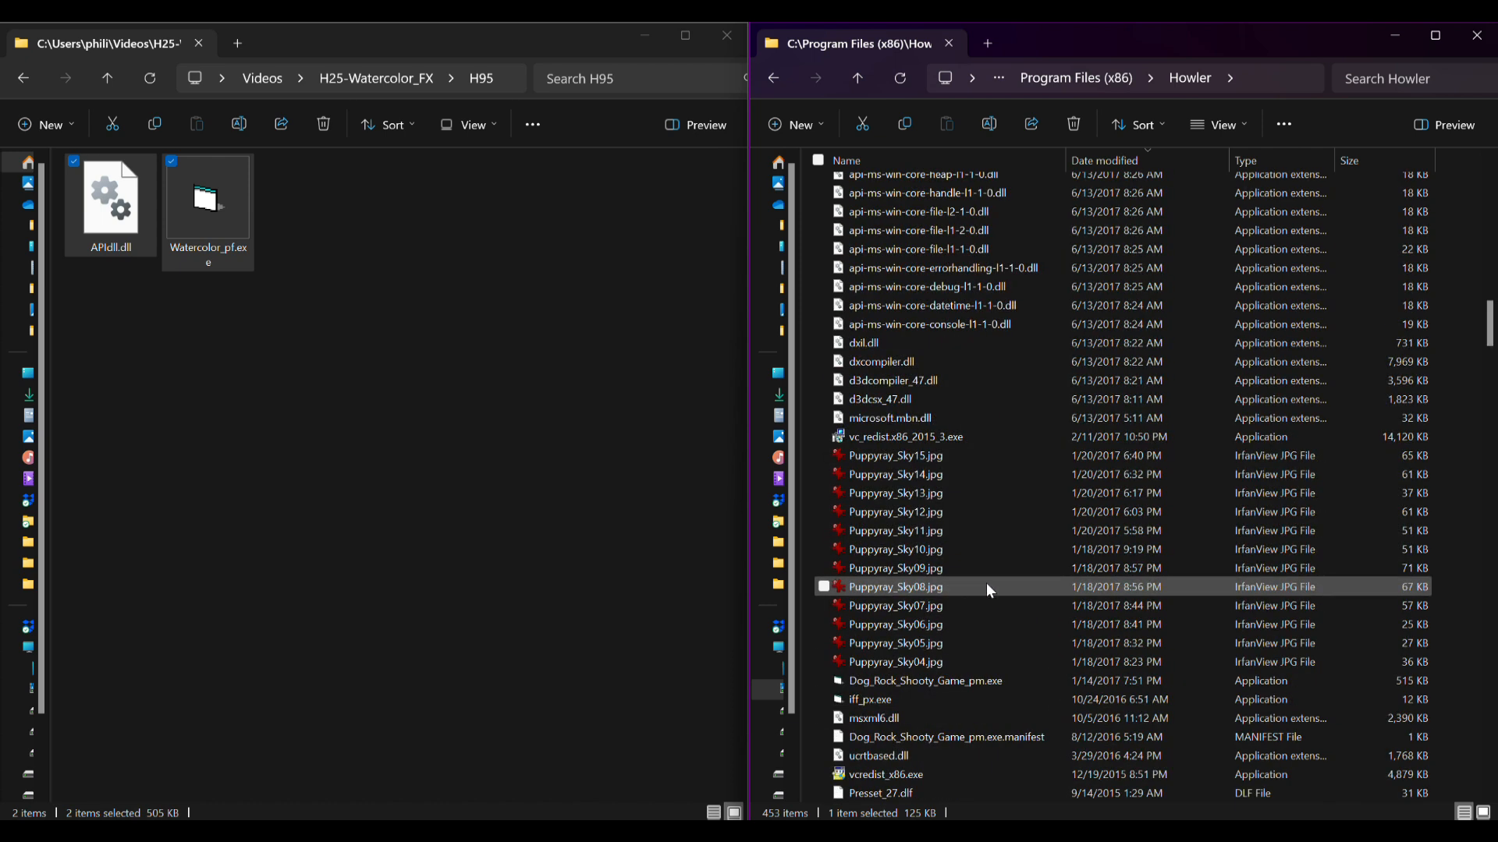
{"action": "scroll", "coordinate": [989, 331], "scroll_direction": "down", "scroll_amount": 15}
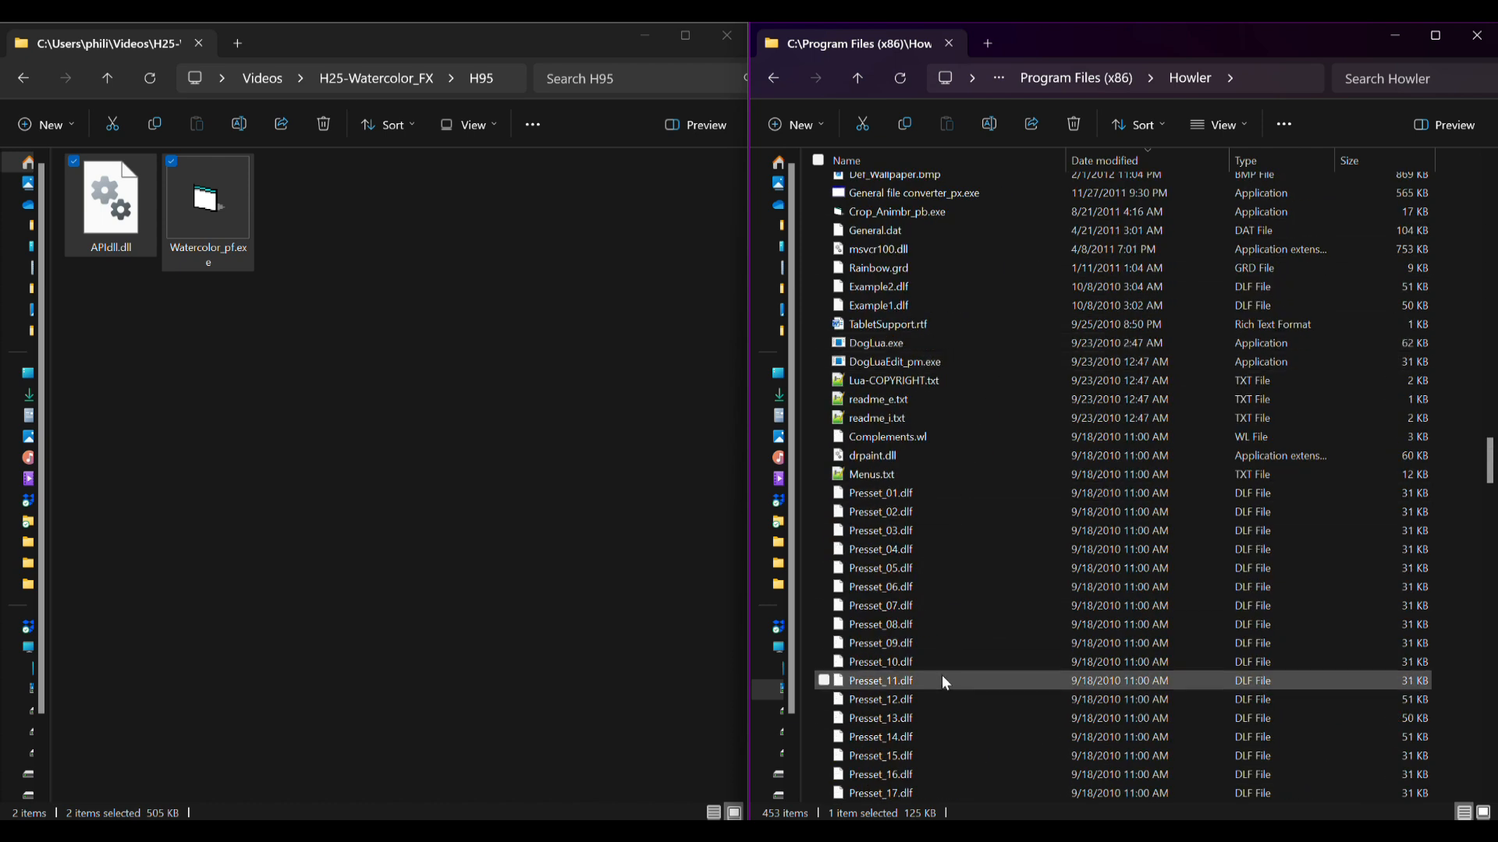
{"action": "scroll", "coordinate": [942, 671], "scroll_direction": "down", "scroll_amount": 10}
{"action": "scroll", "coordinate": [942, 650], "scroll_direction": "down", "scroll_amount": 10}
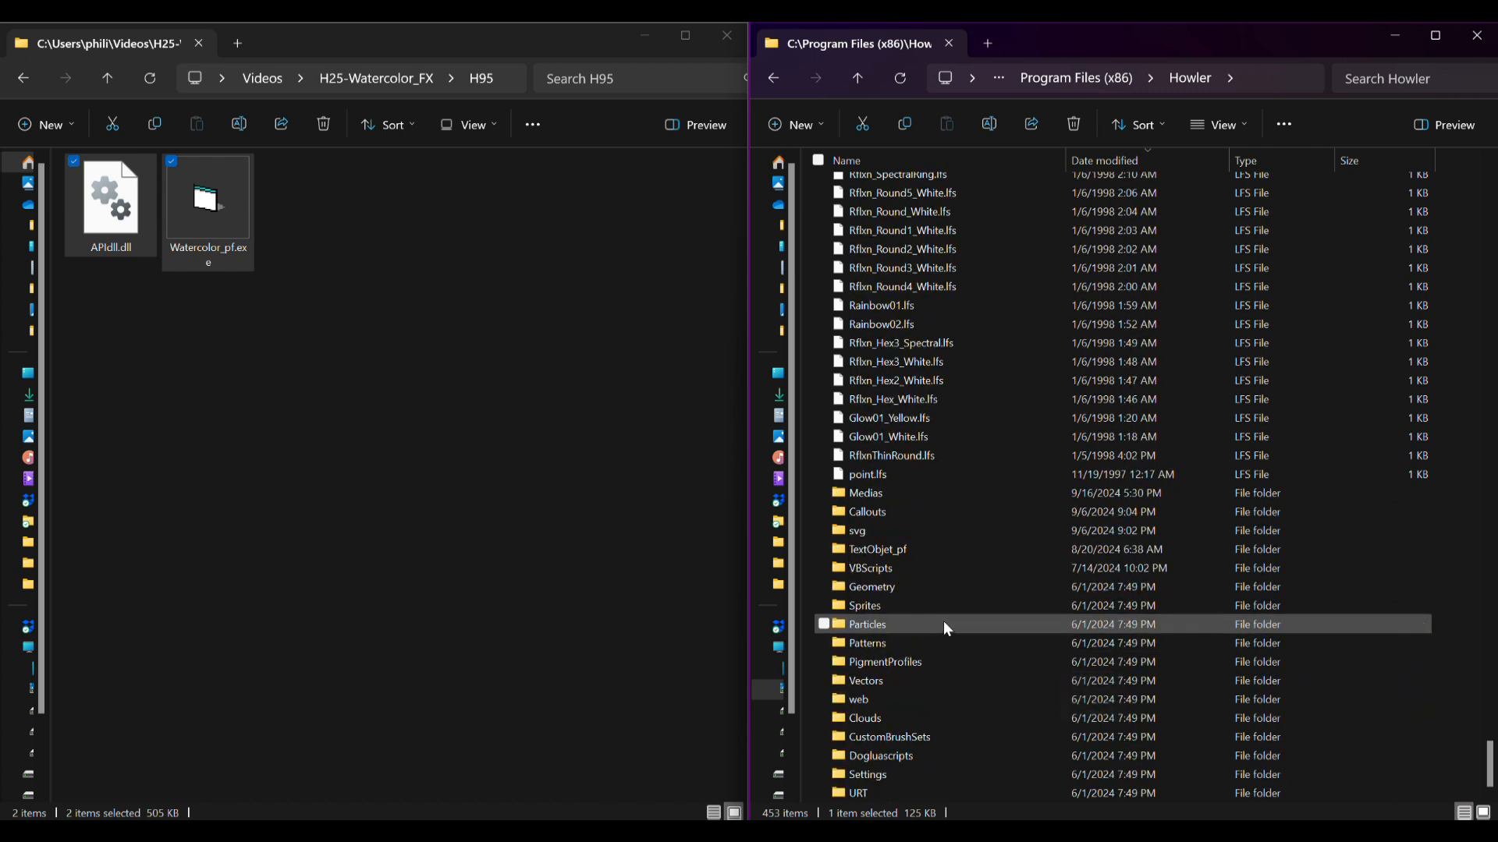
{"action": "scroll", "coordinate": [943, 616], "scroll_direction": "up", "scroll_amount": 20}
{"action": "scroll", "coordinate": [1019, 479], "scroll_direction": "up", "scroll_amount": 20}
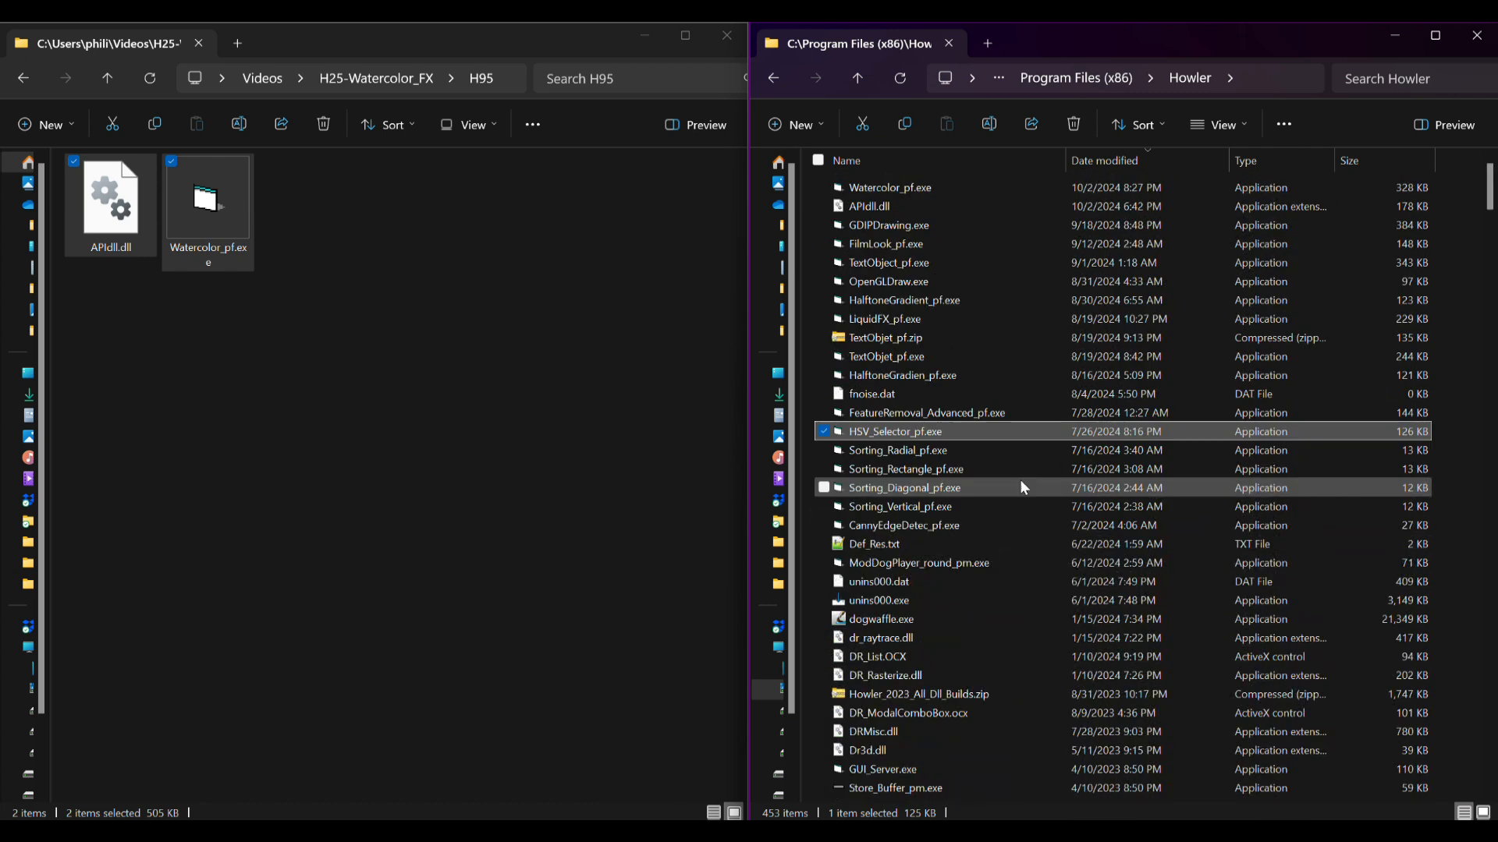
{"action": "left_click", "coordinate": [909, 188]}
{"action": "left_click", "coordinate": [869, 205]}
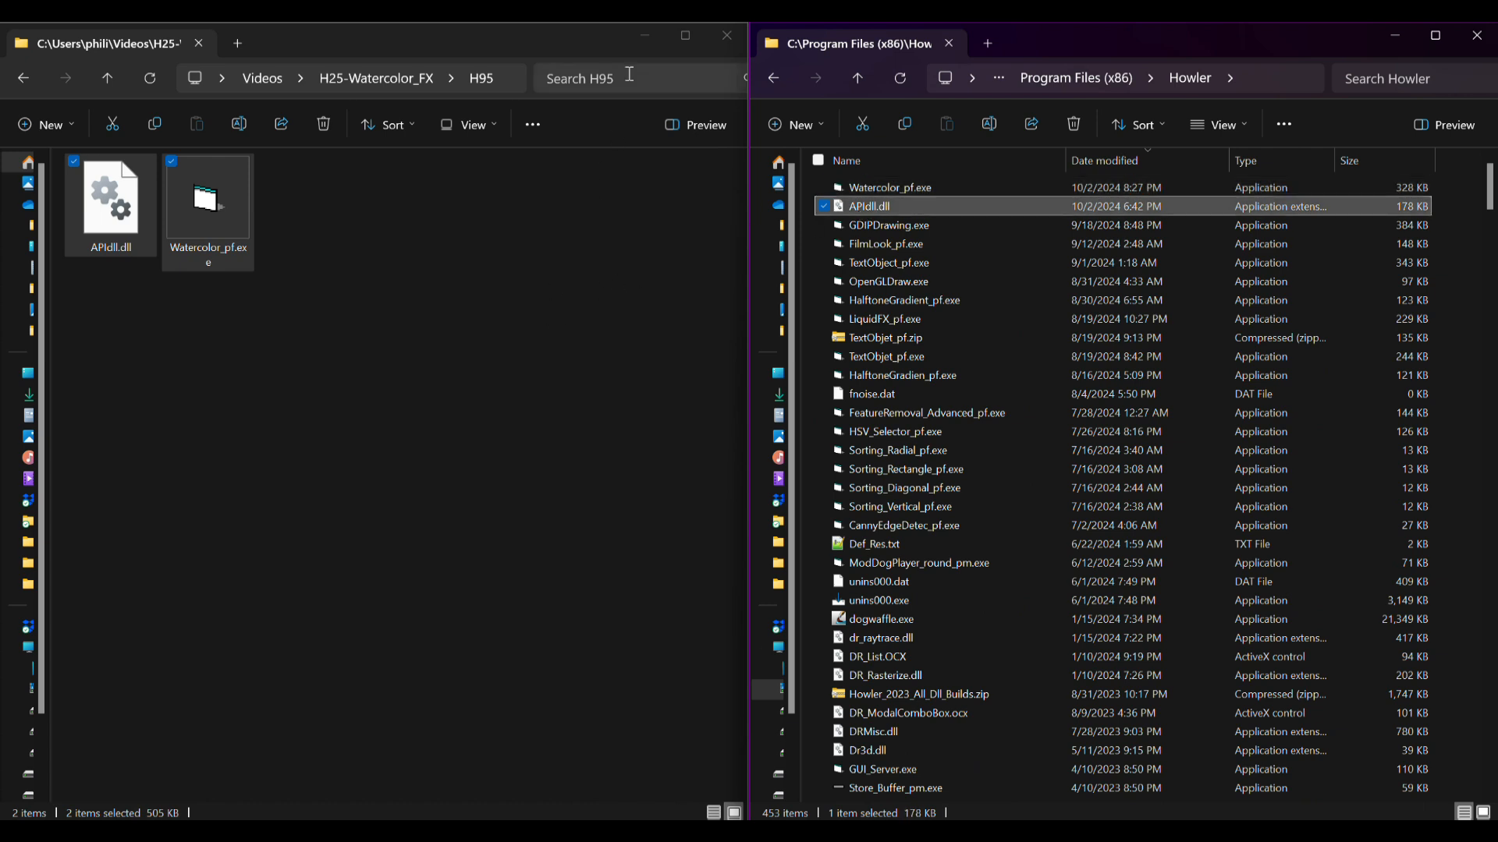
Switch to Howler and launch the Watercolor filter plugin.
{"action": "left_click", "coordinate": [652, 47]}
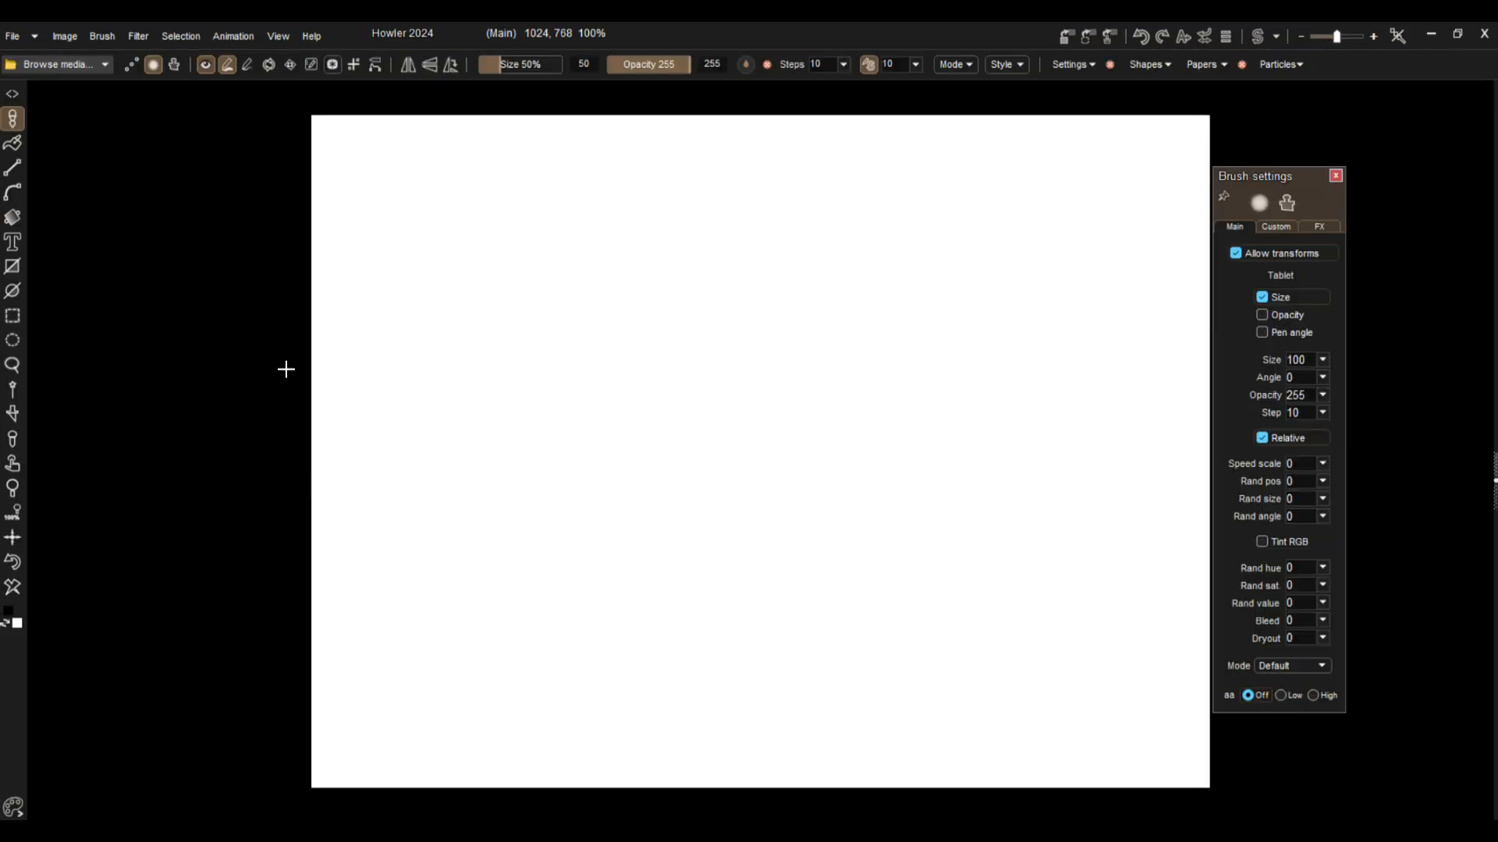
{"action": "left_click", "coordinate": [138, 35]}
{"action": "mouse_move", "coordinate": [184, 368]}
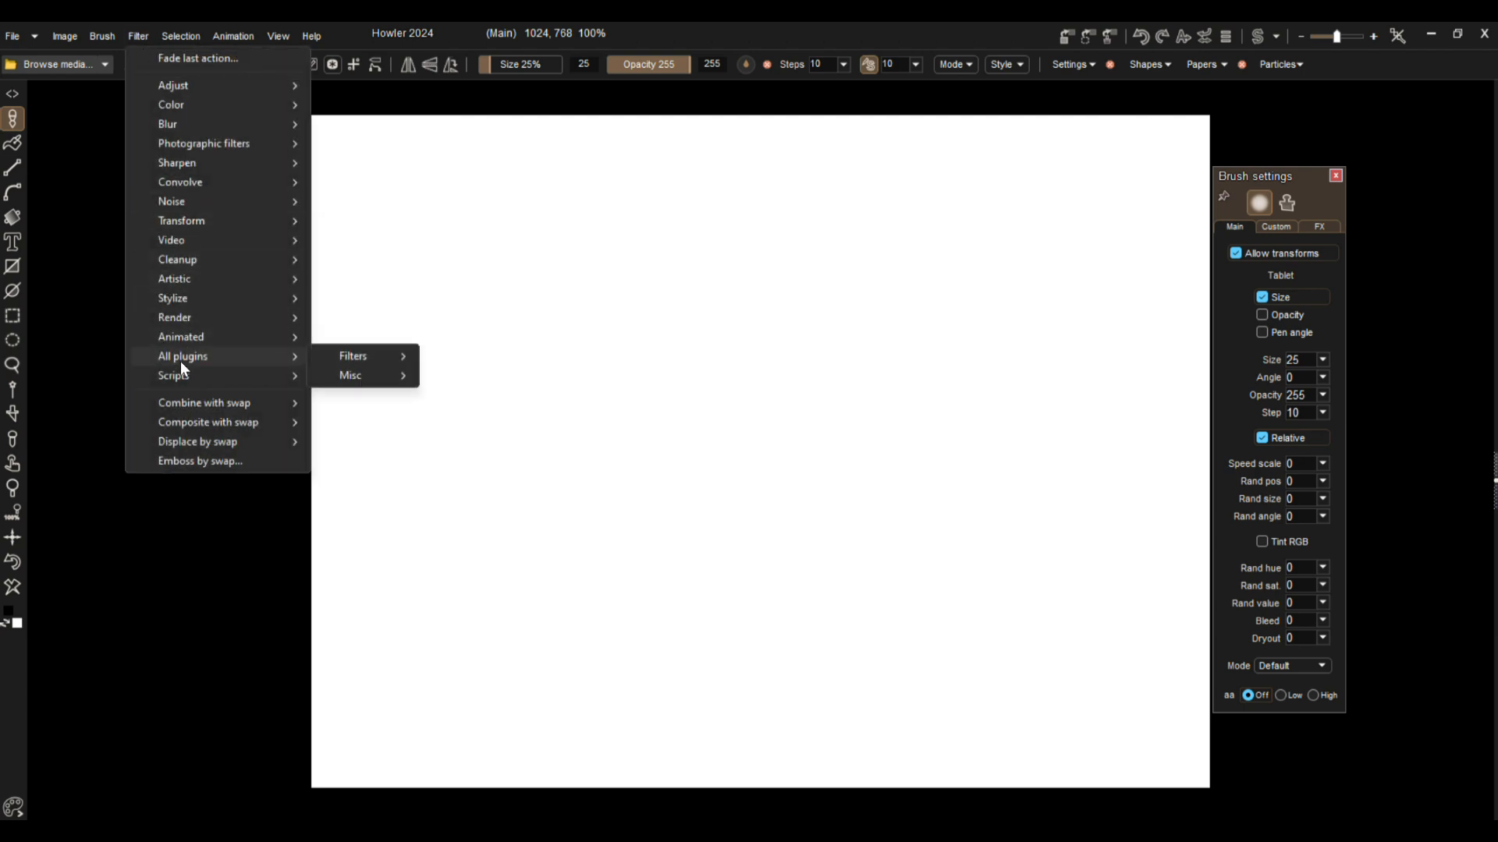
{"action": "mouse_move", "coordinate": [352, 356]}
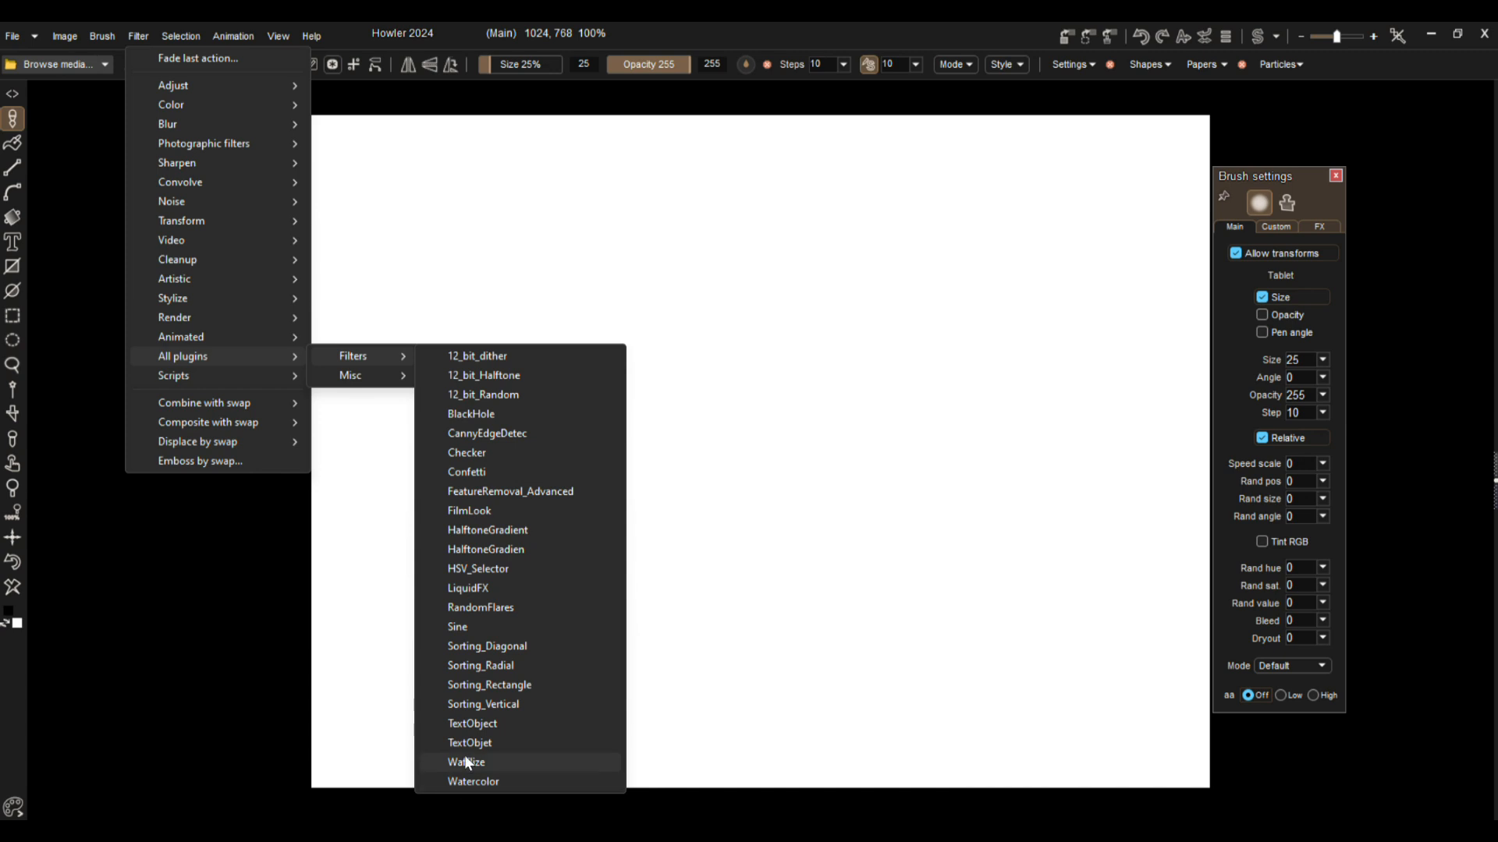
{"action": "left_click", "coordinate": [463, 783]}
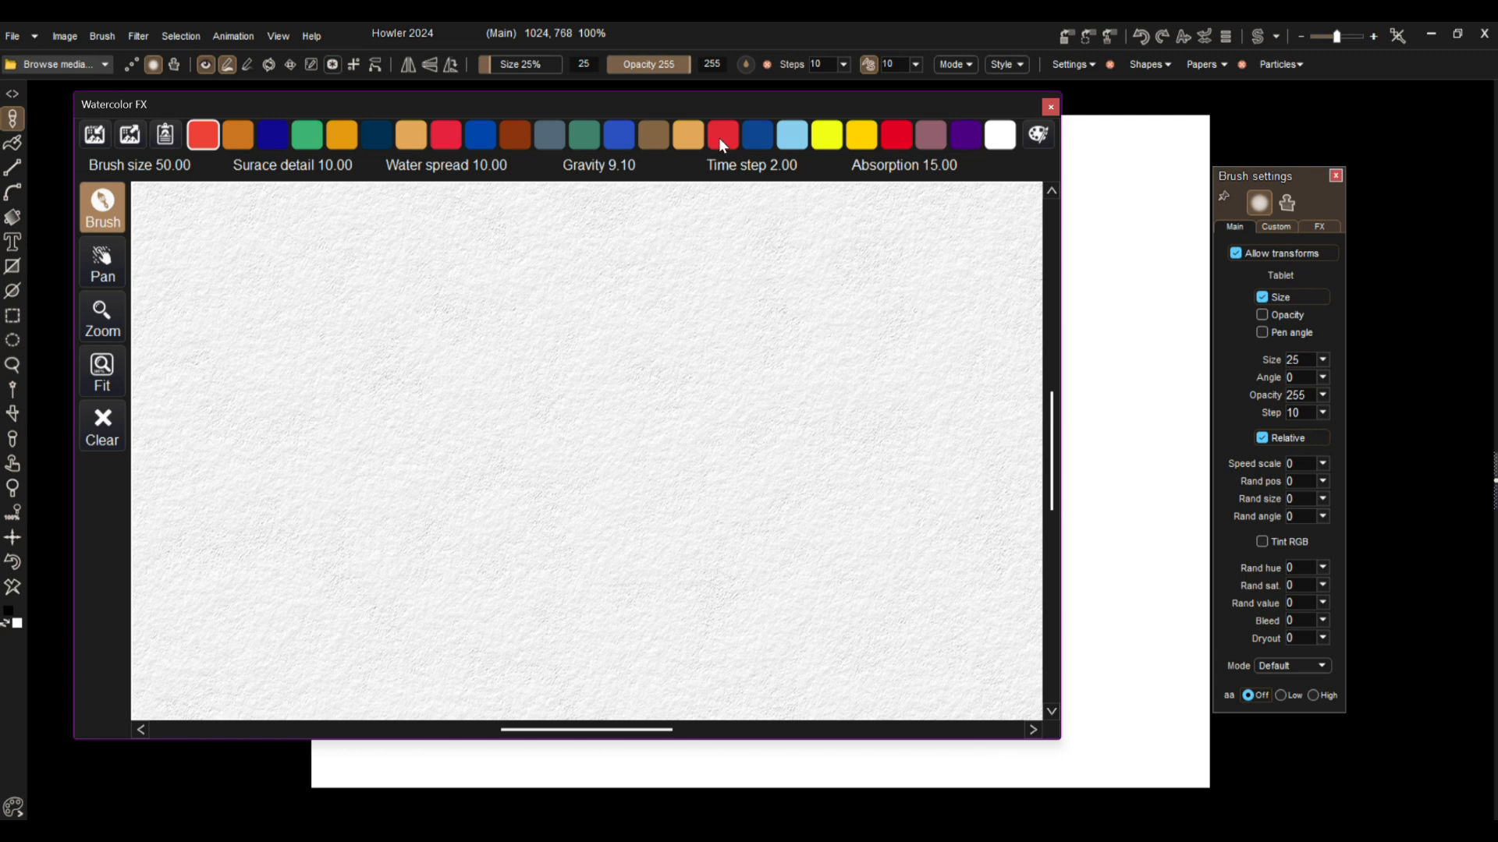
Move the Watercolor FX window aside and paint a black vertical zigzag stroke on the main canvas.
{"action": "left_click_drag", "start_coordinate": [707, 107], "coordinate": [1086, 175]}
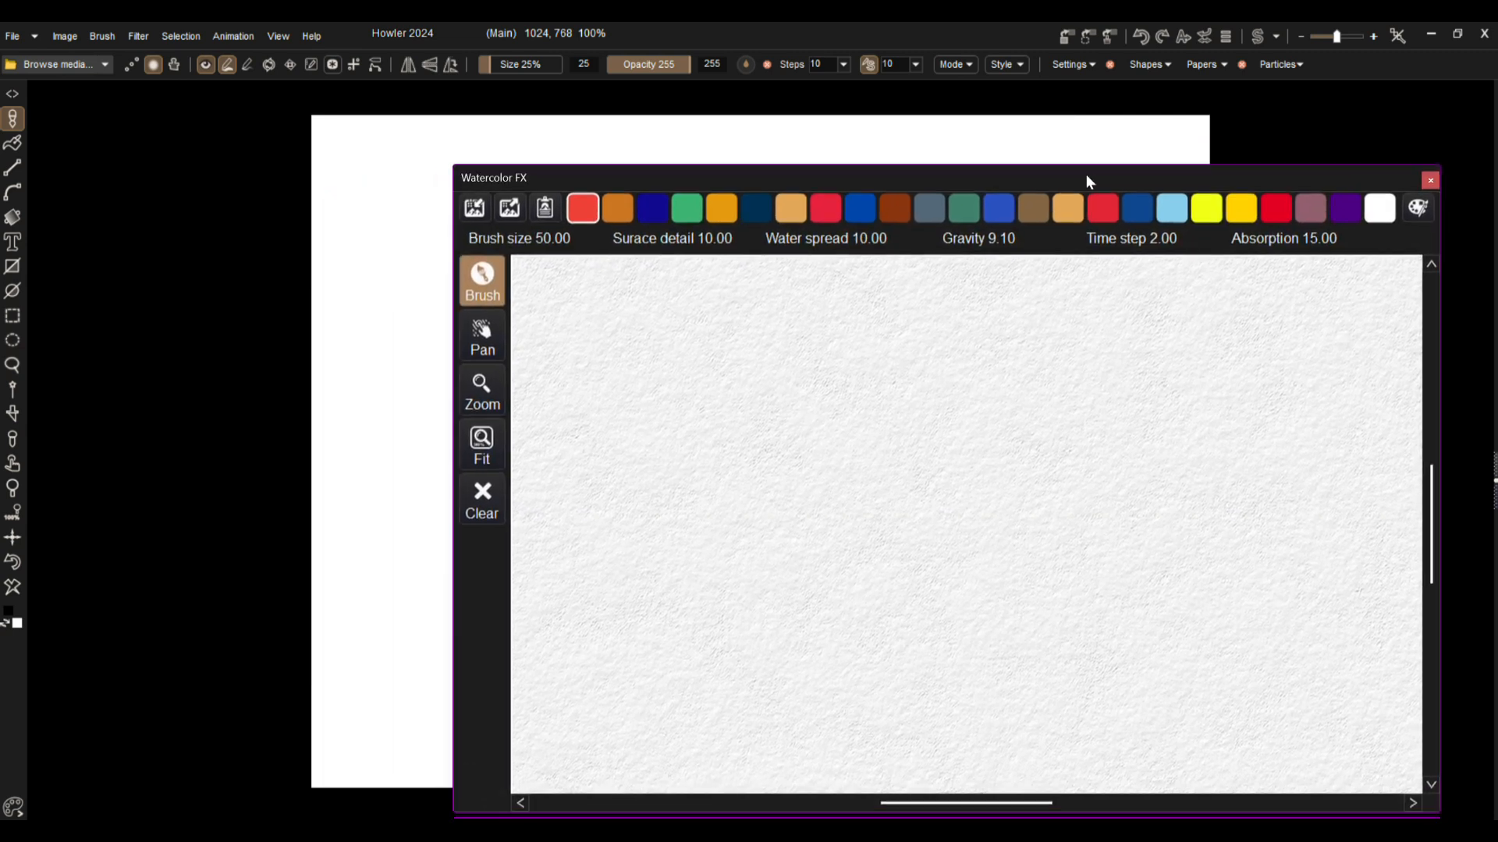
{"action": "mouse_move", "coordinate": [663, 182]}
{"action": "left_mouse_down"}
{"action": "mouse_move", "coordinate": [1029, 418]}
{"action": "mouse_move", "coordinate": [1006, 355]}
{"action": "mouse_move", "coordinate": [903, 258]}
{"action": "left_mouse_up"}
{"action": "mouse_move", "coordinate": [434, 199]}
{"action": "left_mouse_down"}
{"action": "mouse_move", "coordinate": [528, 364]}
{"action": "mouse_move", "coordinate": [558, 653]}
{"action": "left_mouse_up"}
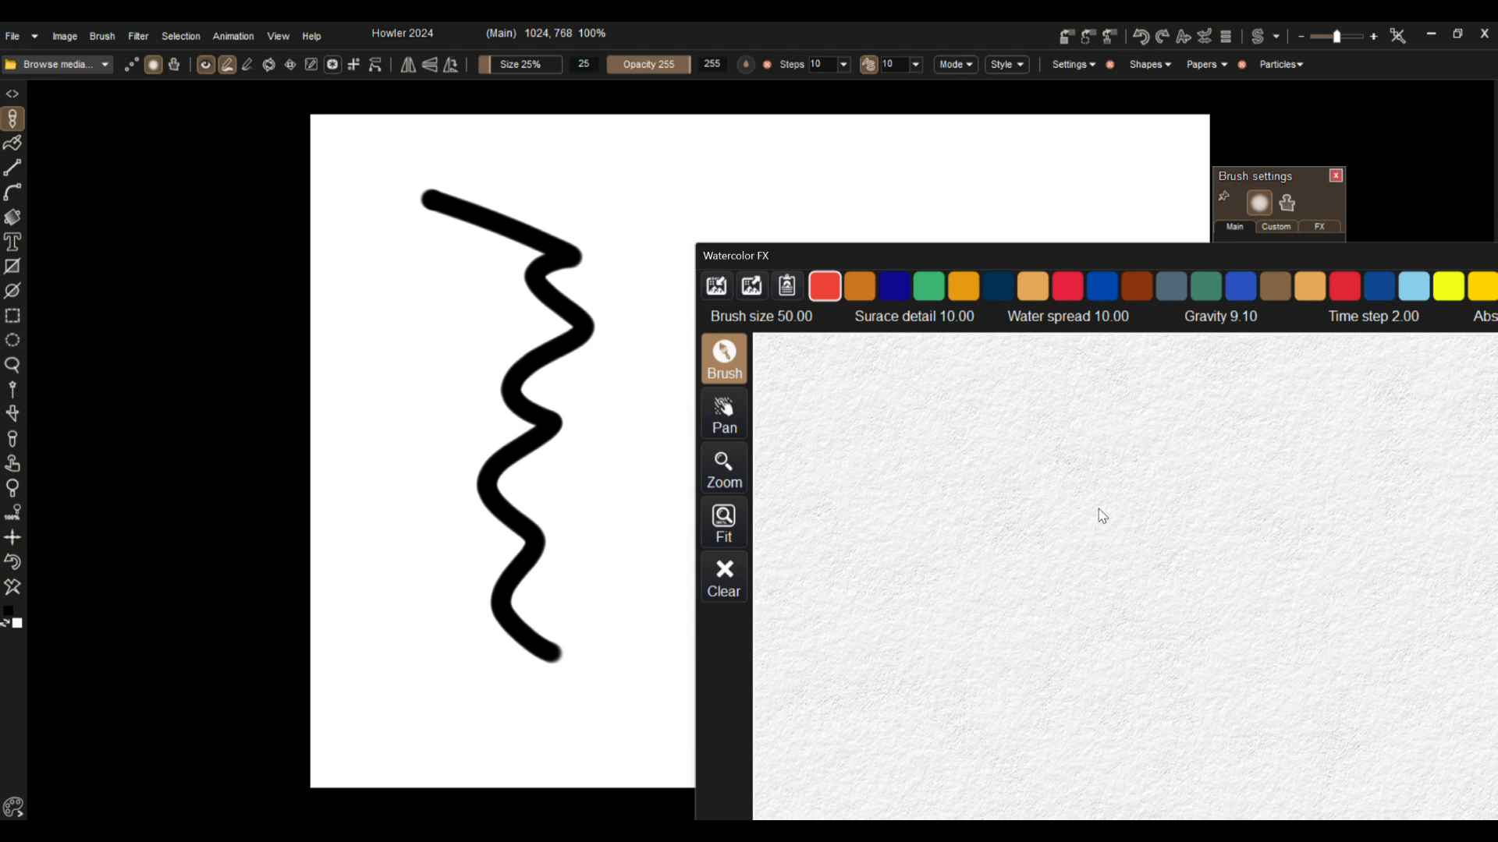
Load the main image into Watercolor FX and paint broad, looping red strokes over and beside the black zigzag.
{"action": "left_click_drag", "start_coordinate": [1116, 250], "coordinate": [833, 129]}
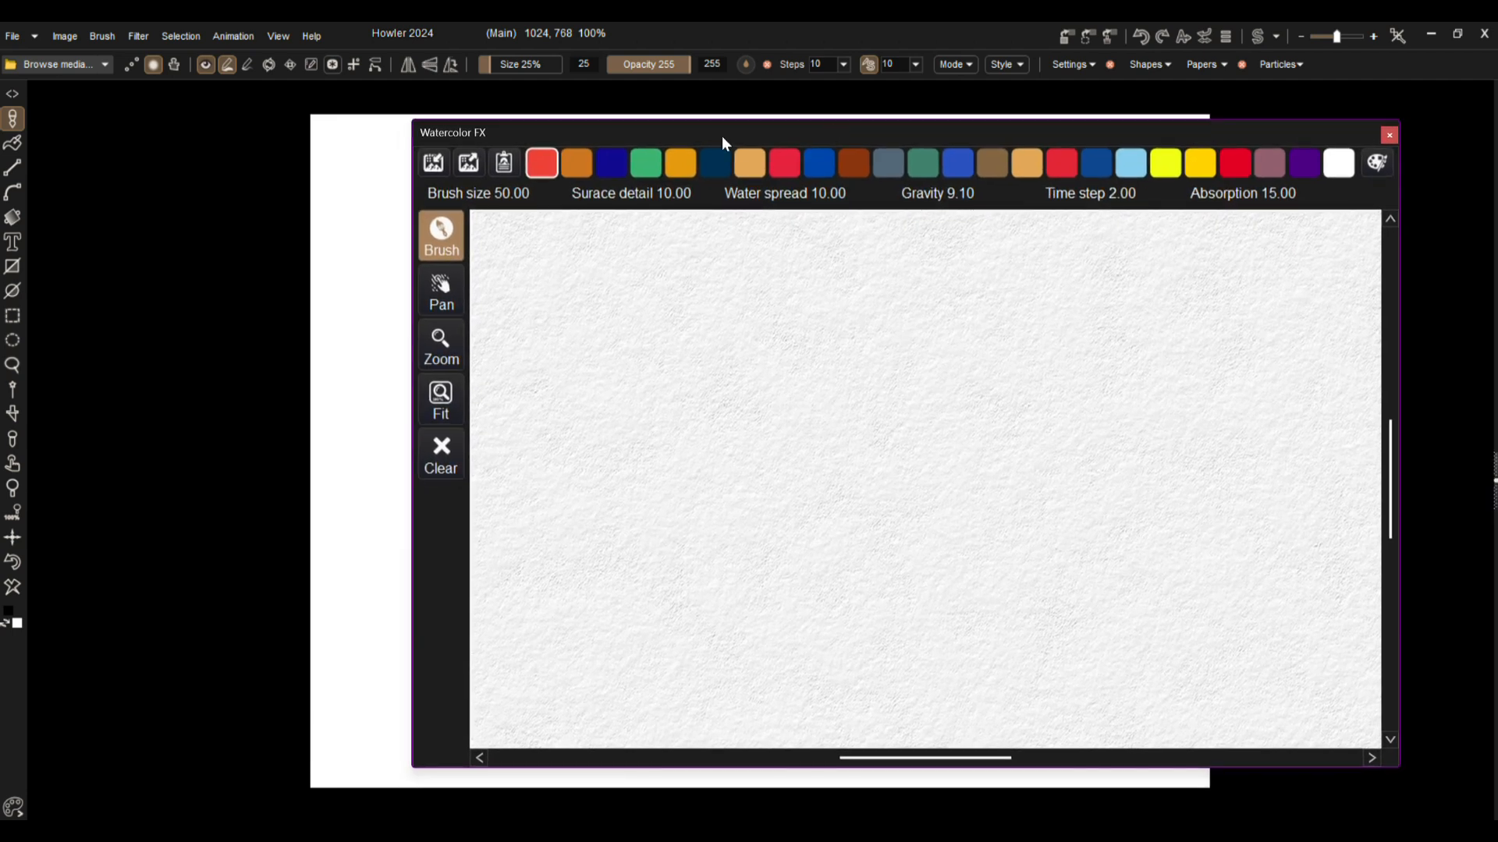
{"action": "left_click", "coordinate": [438, 168]}
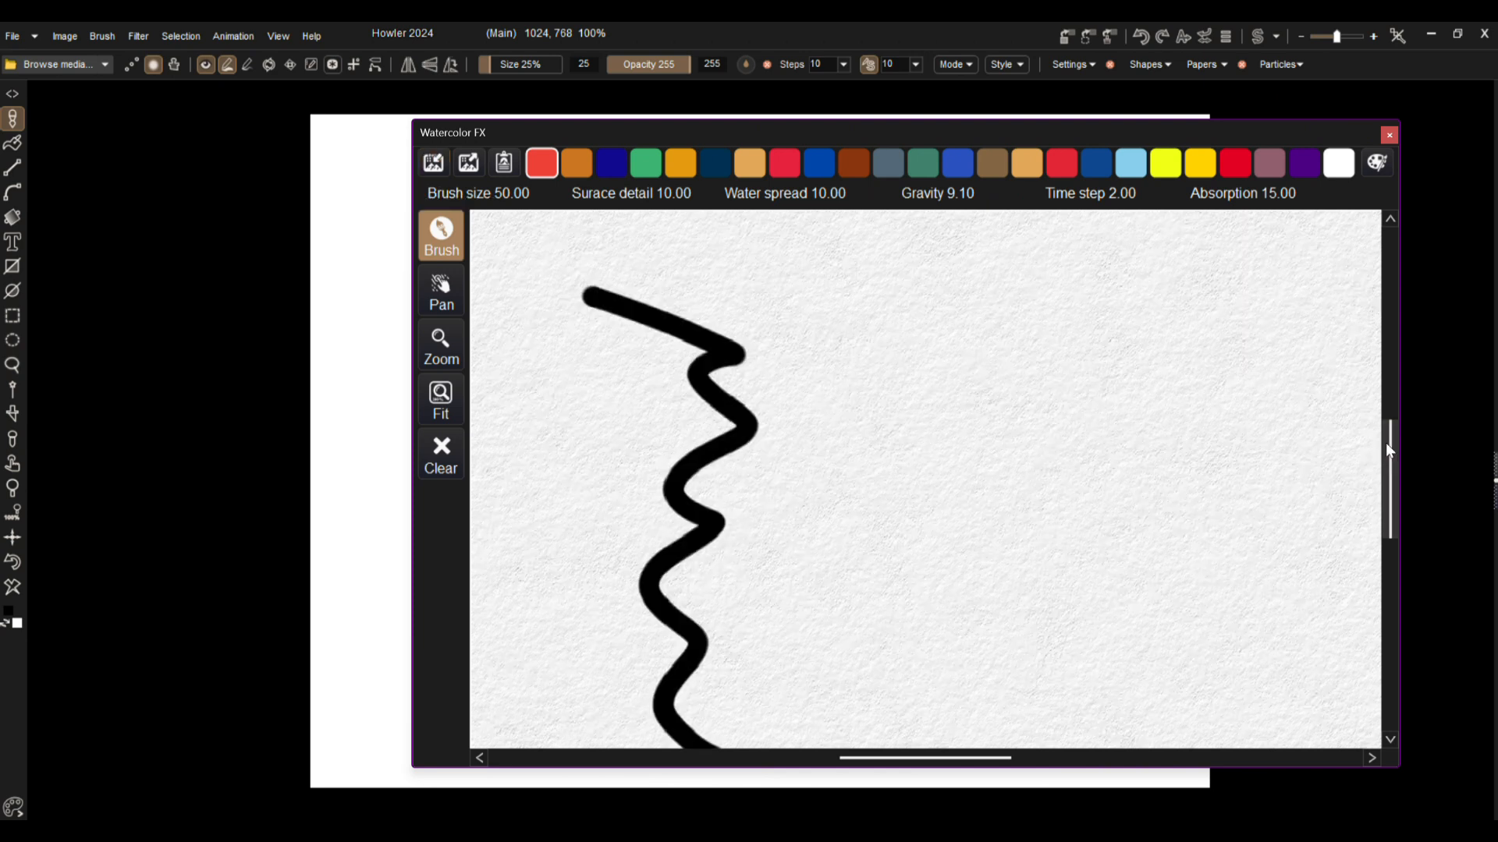
{"action": "mouse_move", "coordinate": [1385, 468]}
{"action": "left_mouse_down"}
{"action": "mouse_move", "coordinate": [1382, 558]}
{"action": "mouse_move", "coordinate": [1393, 452]}
{"action": "mouse_move", "coordinate": [1392, 478]}
{"action": "left_mouse_up"}
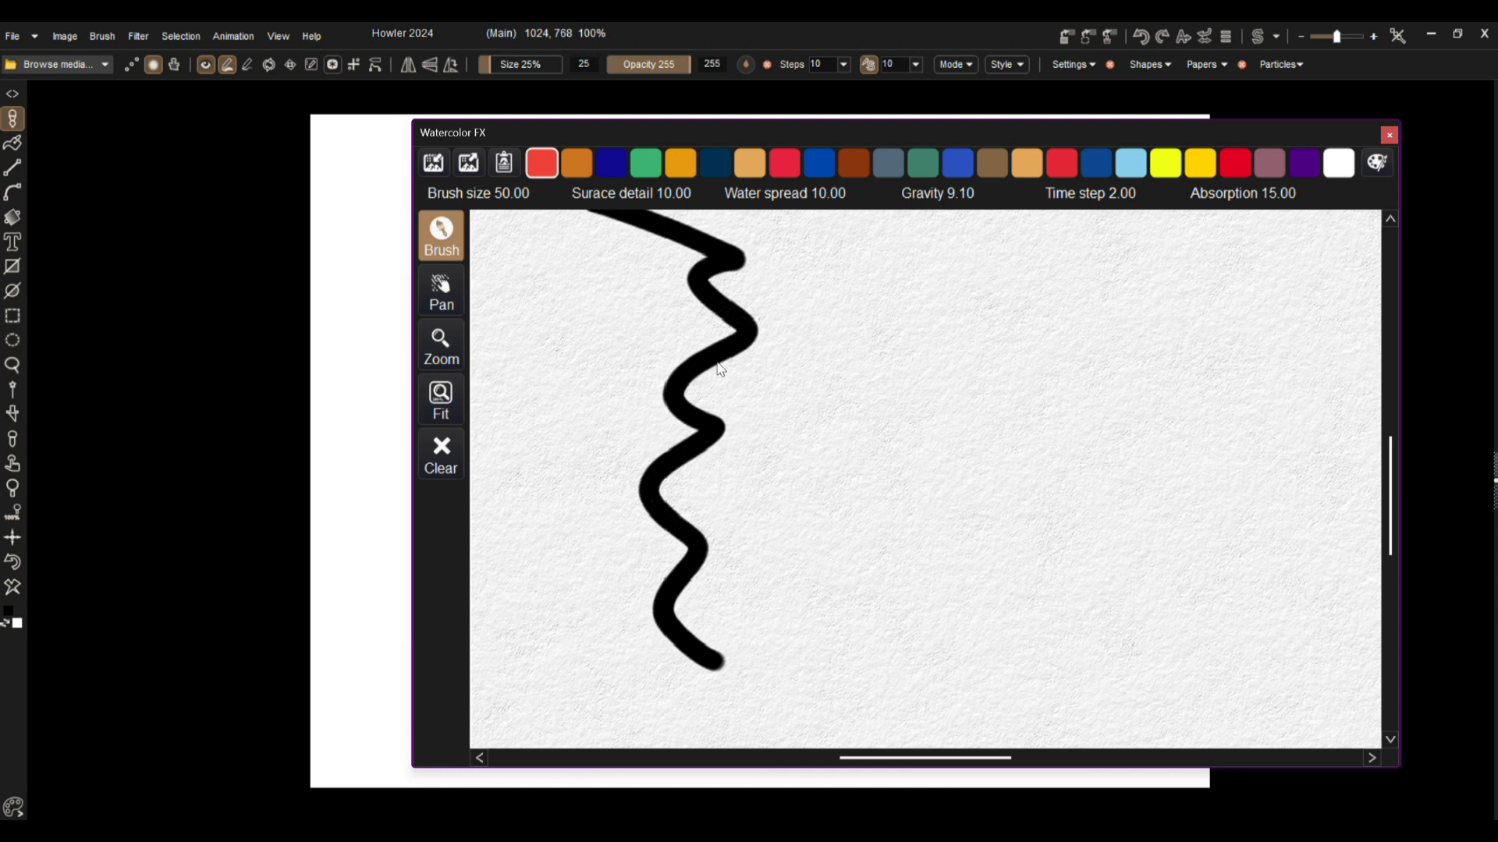
{"action": "mouse_move", "coordinate": [872, 331]}
{"action": "left_mouse_down"}
{"action": "mouse_move", "coordinate": [612, 414]}
{"action": "mouse_move", "coordinate": [1043, 595]}
{"action": "mouse_move", "coordinate": [948, 328]}
{"action": "left_mouse_up"}
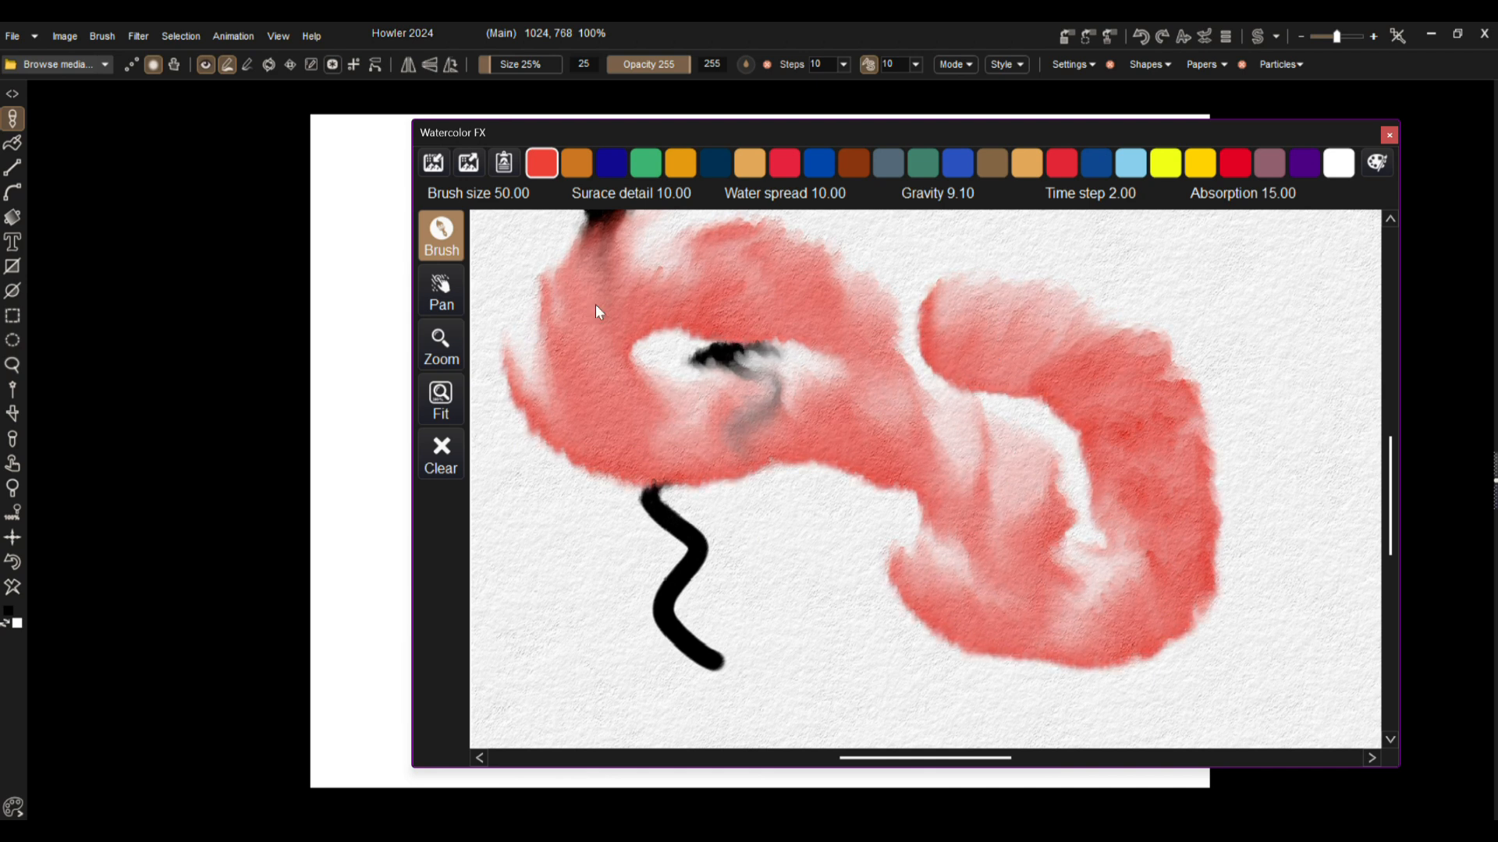
Send the watercolor painting back to the main image and close Watercolor FX.
{"action": "left_click", "coordinate": [469, 162]}
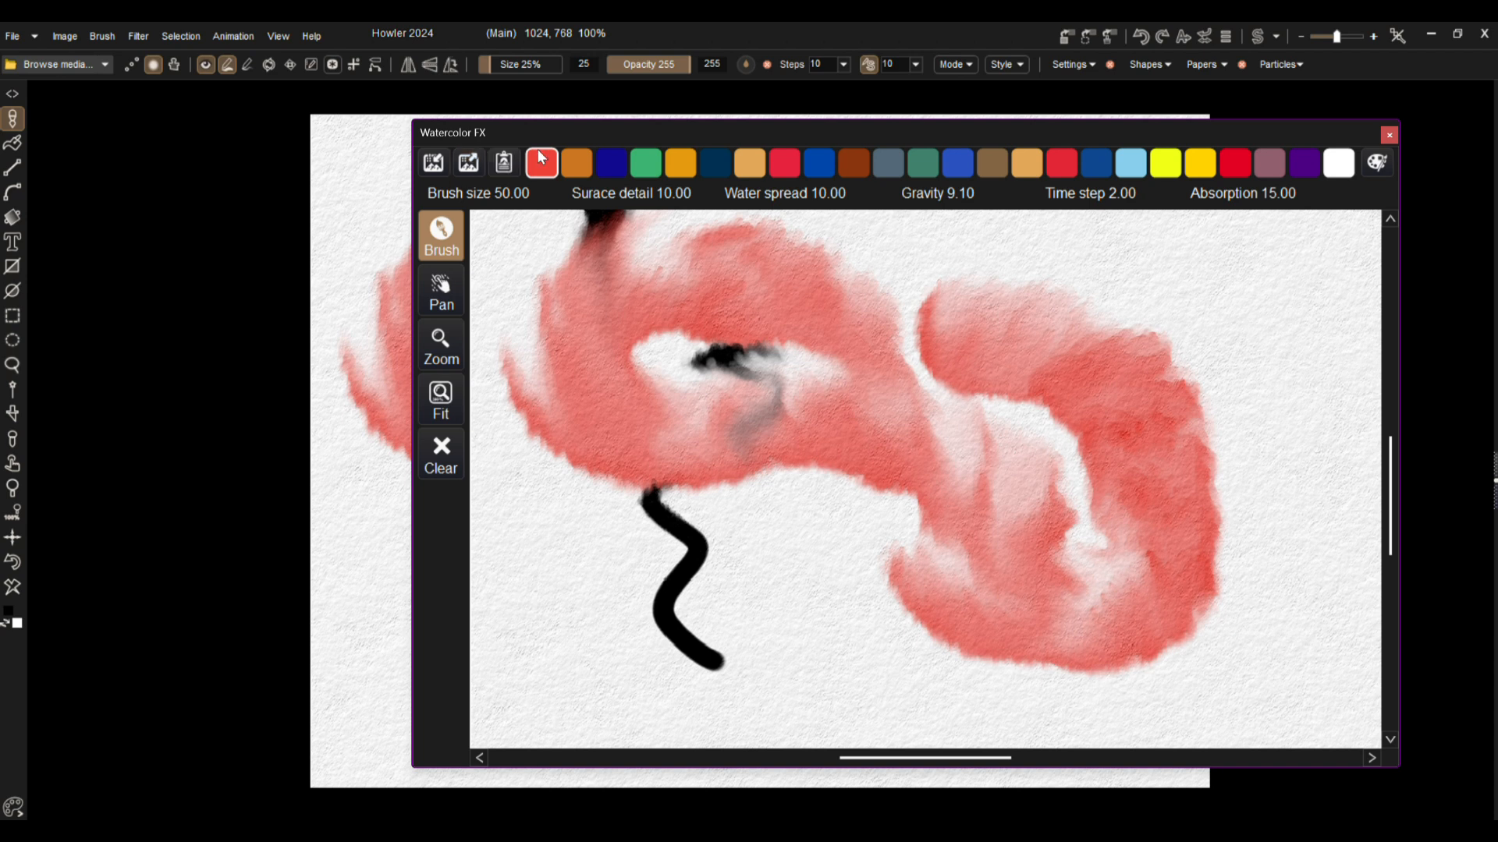
{"action": "left_click", "coordinate": [1389, 135]}
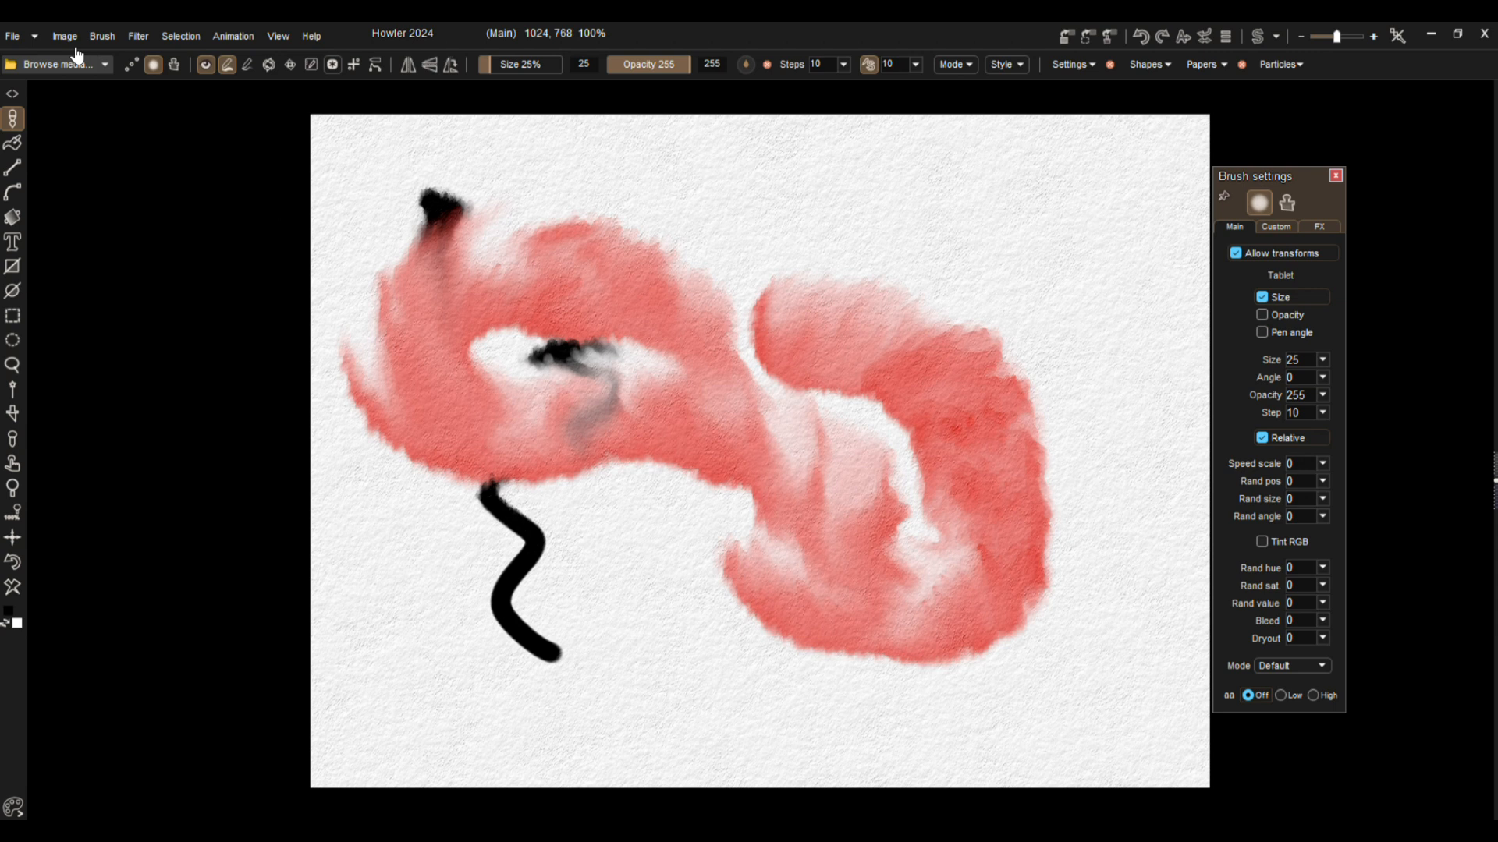
Copy the finished watercolor image to the clipboard.
{"action": "left_click", "coordinate": [65, 36]}
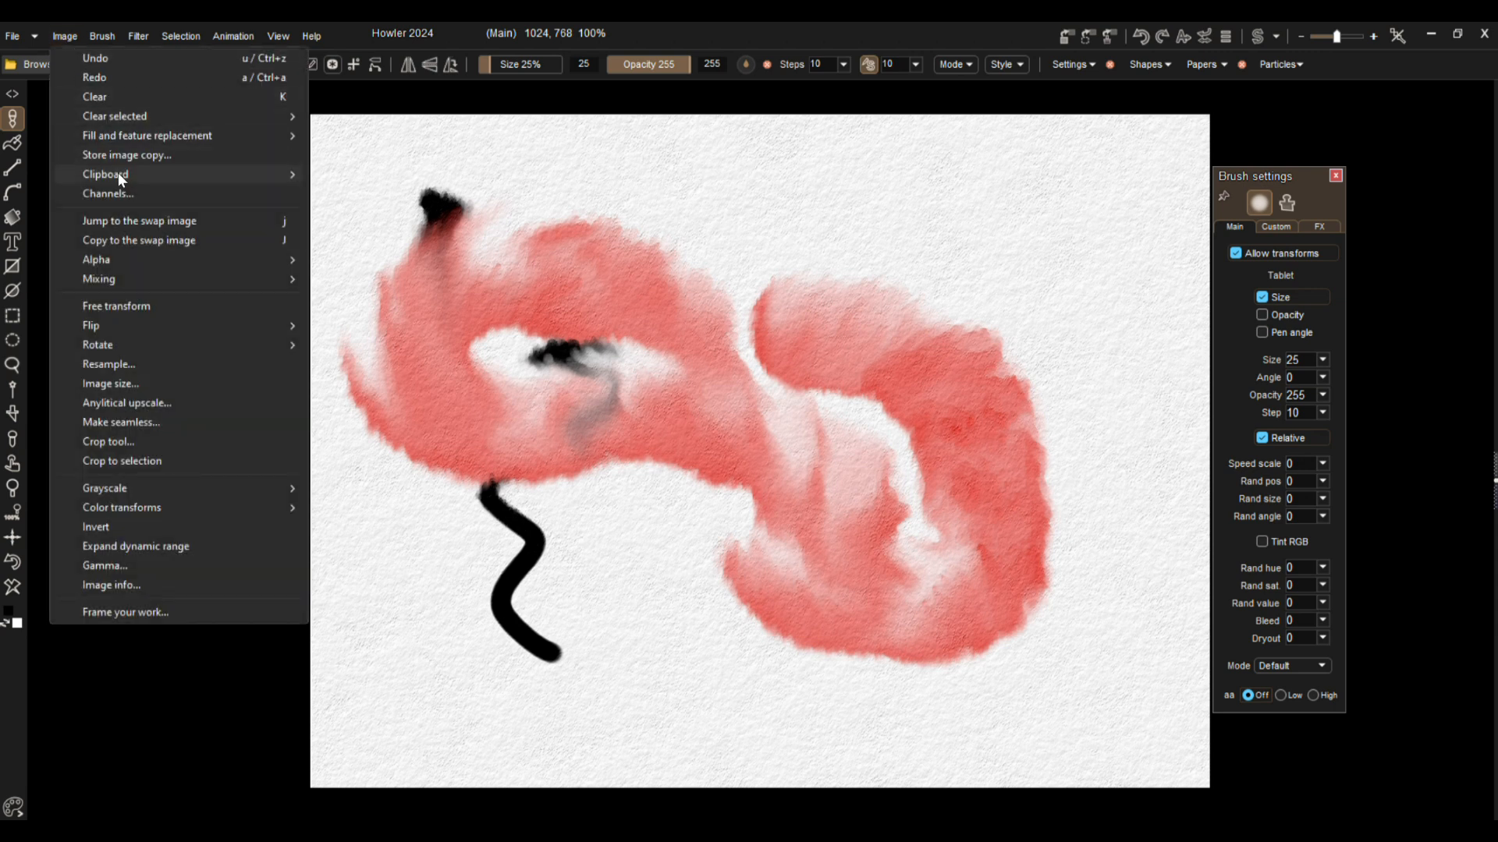
{"action": "mouse_move", "coordinate": [123, 180]}
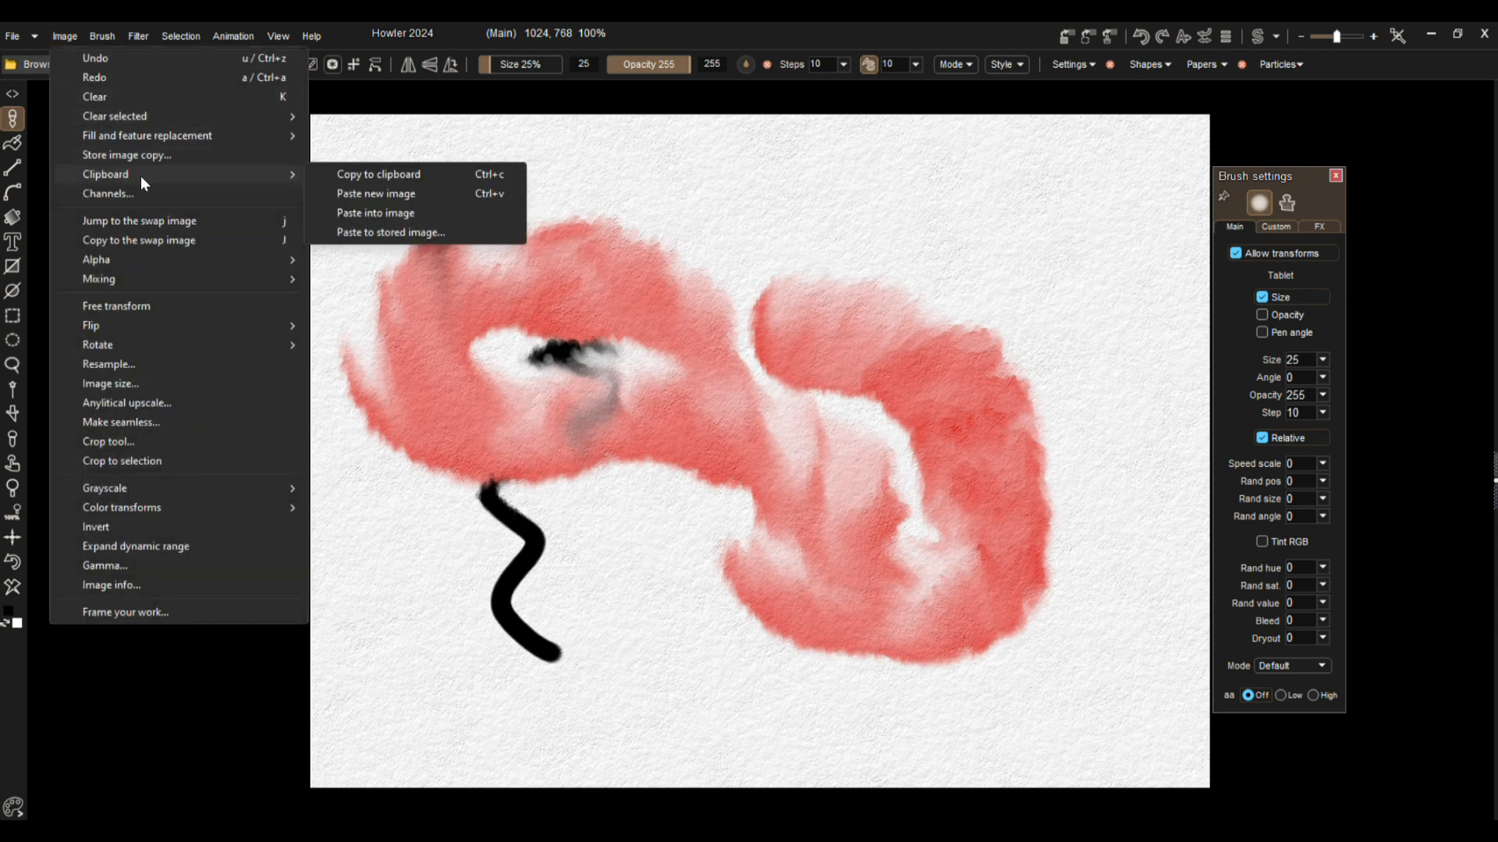
{"action": "left_click", "coordinate": [396, 177]}
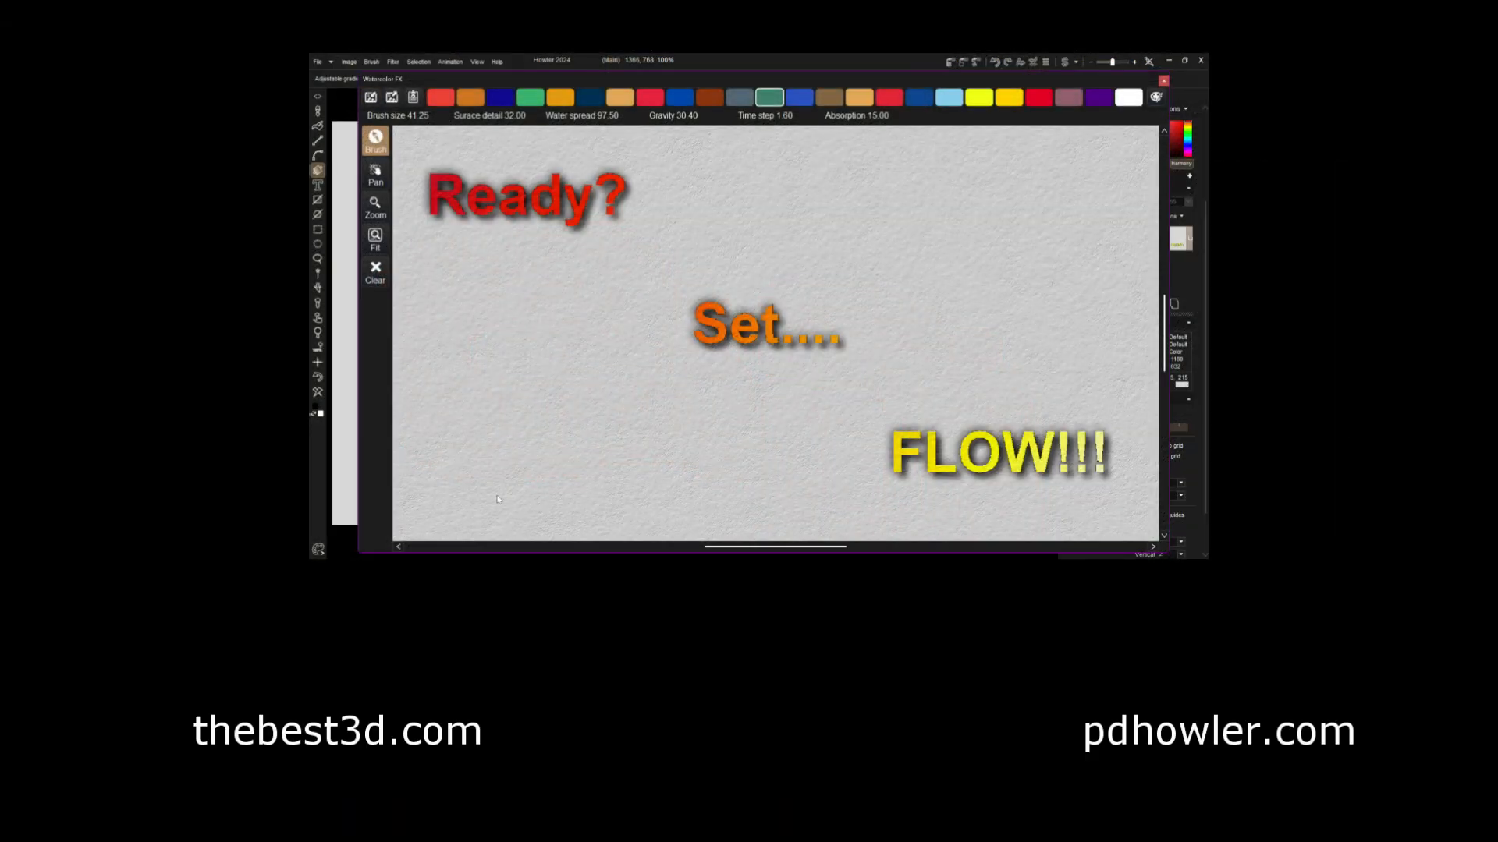
Paint wide green watercolor strokes across the paper, with a light blue zigzag stroke over them.
{"action": "mouse_move", "coordinate": [481, 465]}
{"action": "left_mouse_down"}
{"action": "mouse_move", "coordinate": [1137, 213]}
{"action": "mouse_move", "coordinate": [457, 304]}
{"action": "mouse_move", "coordinate": [976, 452]}
{"action": "mouse_move", "coordinate": [784, 288]}
{"action": "mouse_move", "coordinate": [1111, 316]}
{"action": "left_mouse_up"}
{"action": "left_click", "coordinate": [949, 98]}
{"action": "mouse_move", "coordinate": [1078, 192]}
{"action": "left_mouse_down"}
{"action": "mouse_move", "coordinate": [856, 433]}
{"action": "mouse_move", "coordinate": [949, 498]}
{"action": "left_mouse_up"}
Paint a curving white stroke across the green and blue areas and raise Gravity to 98.20.
{"action": "left_click", "coordinate": [1128, 97]}
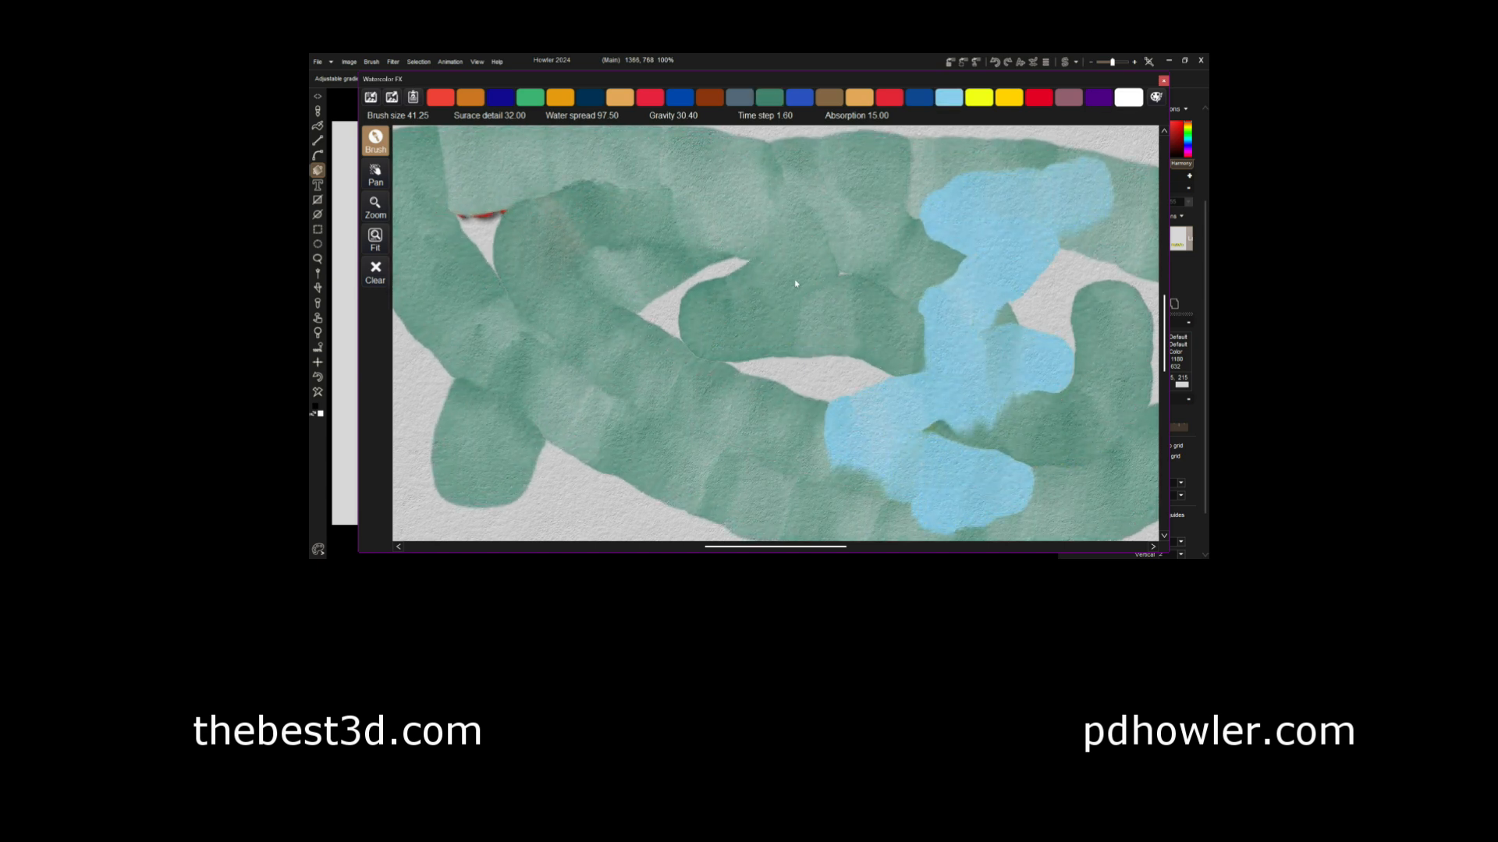
{"action": "left_click_drag", "start_coordinate": [830, 255], "coordinate": [1061, 434]}
{"action": "left_click_drag", "start_coordinate": [687, 114], "coordinate": [759, 107]}
Paint green strokes across the upper area and diagonally over the white and light blue paint.
{"action": "left_click", "coordinate": [767, 98]}
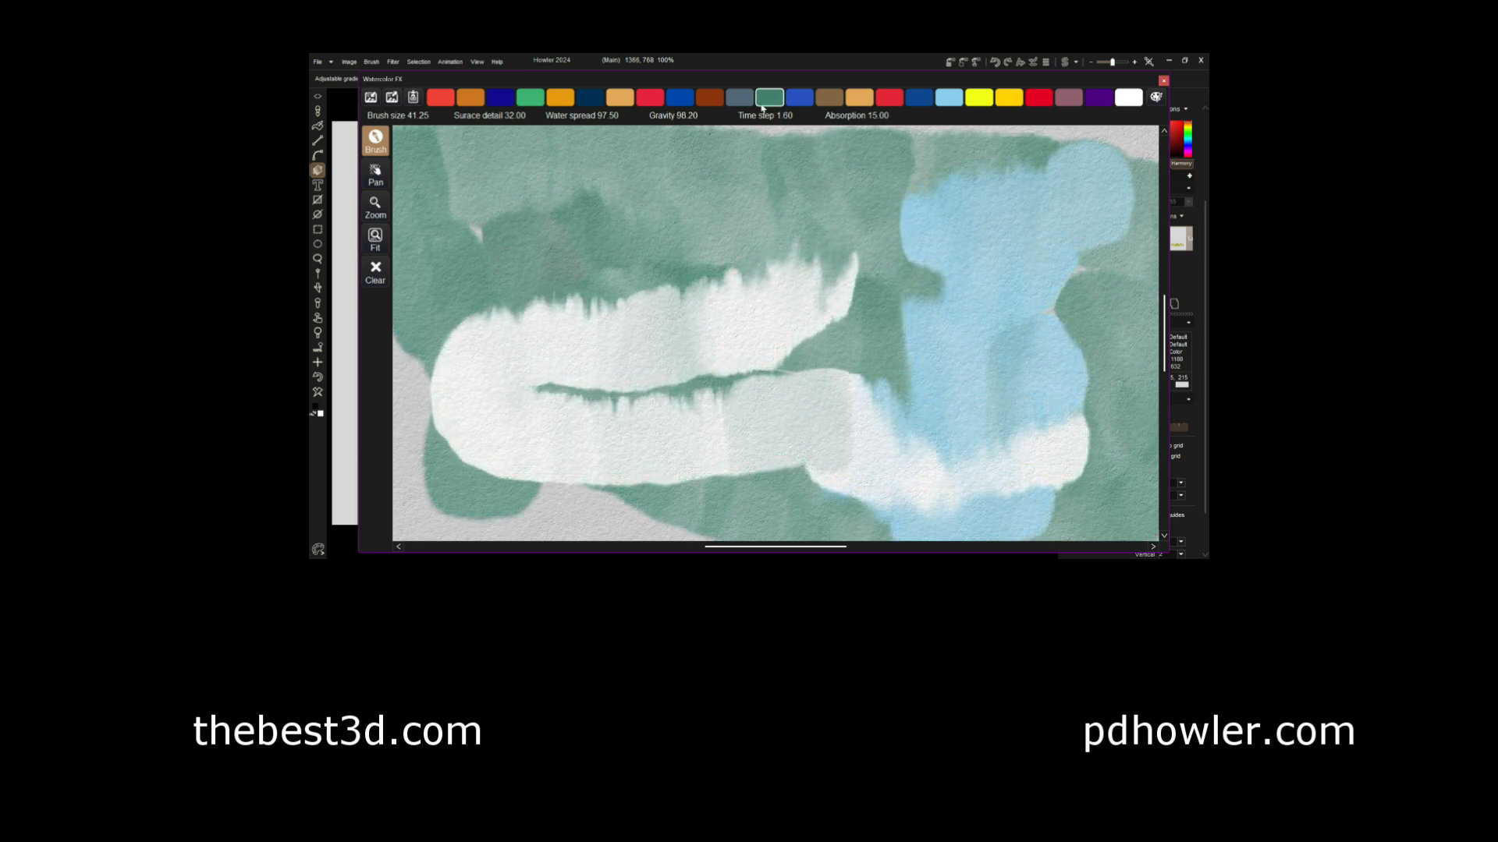
{"action": "left_click_drag", "start_coordinate": [476, 187], "coordinate": [917, 219]}
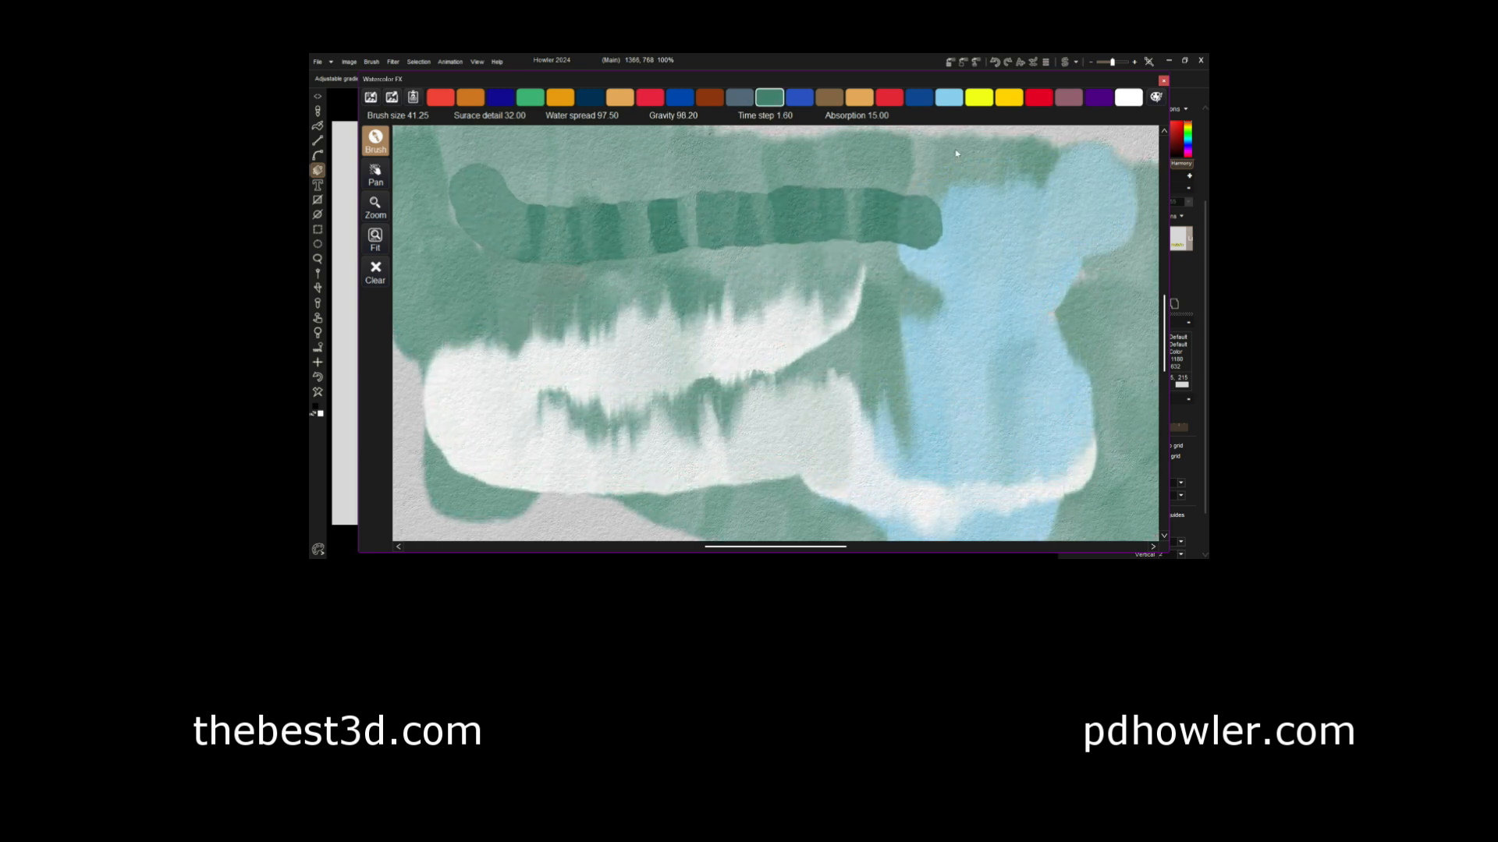
{"action": "mouse_move", "coordinate": [1023, 158]}
{"action": "left_mouse_down"}
{"action": "mouse_move", "coordinate": [1066, 301]}
{"action": "mouse_move", "coordinate": [947, 427]}
{"action": "left_mouse_up"}
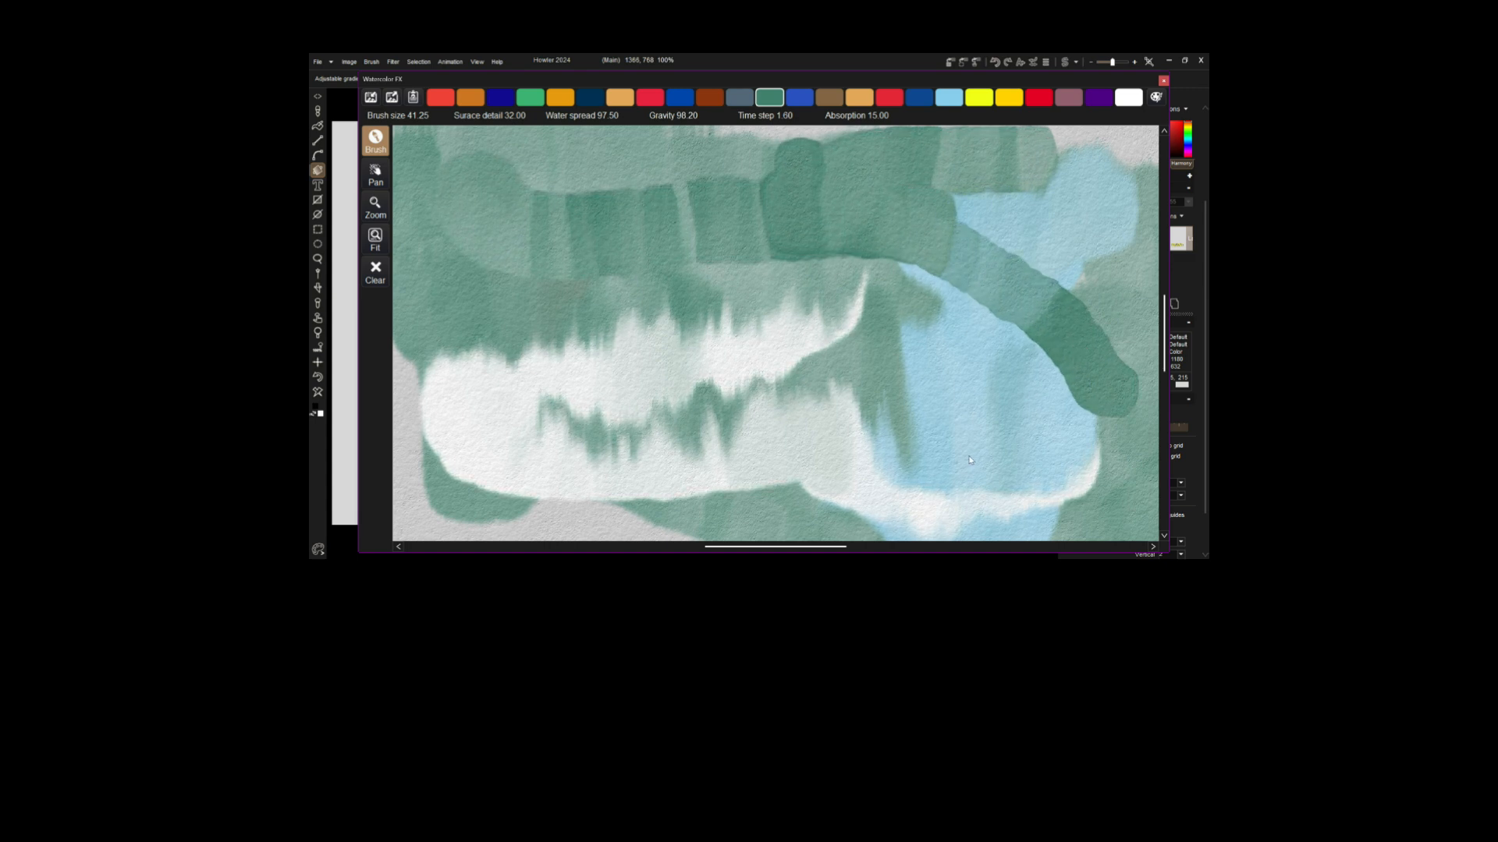
{"action": "left_click_drag", "start_coordinate": [713, 321], "coordinate": [965, 454]}
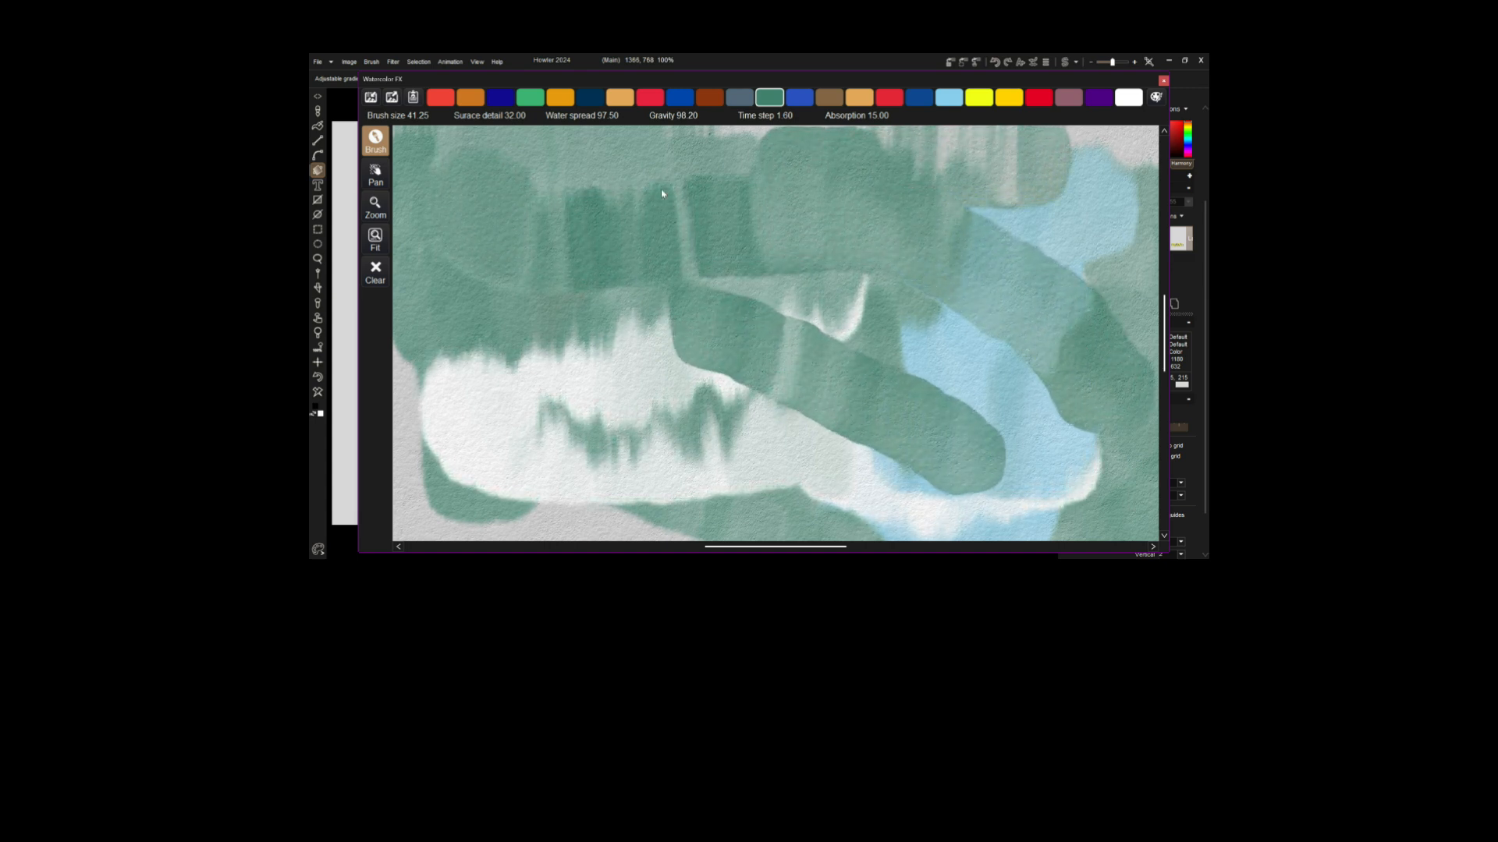